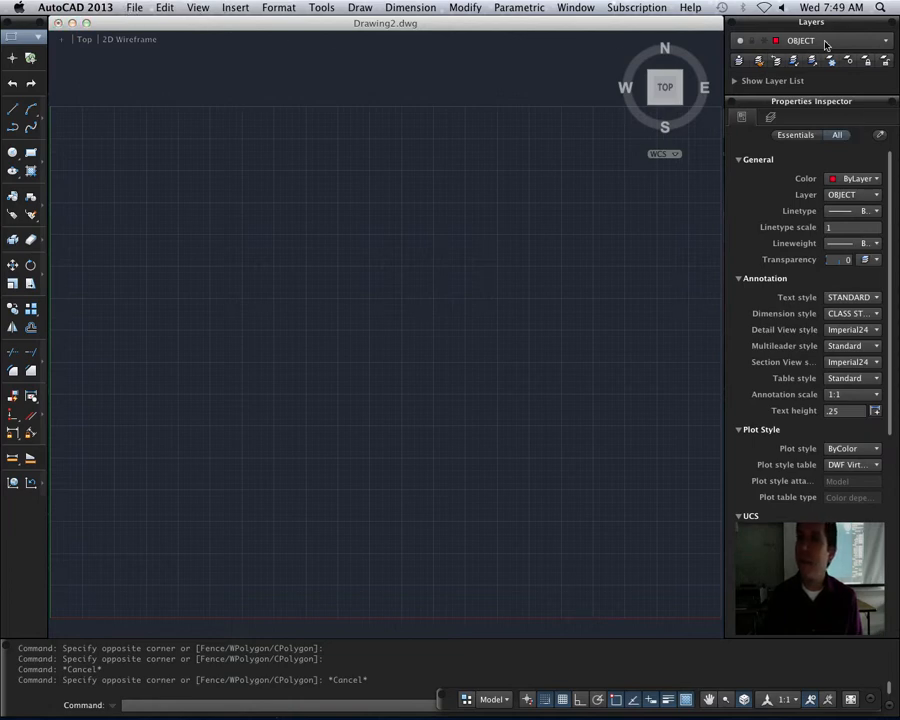
- Make layer 0 current and draw a square about 4 by 4 units in the middle of the drawing area
{"action": "left_click", "coordinate": [772, 41]}
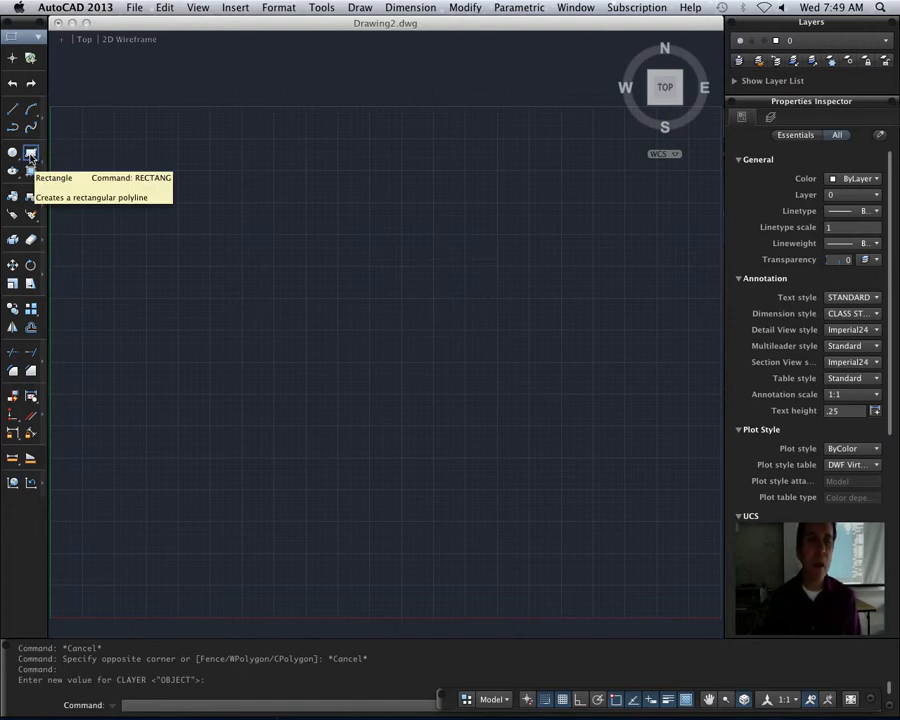
{"action": "left_click", "coordinate": [31, 152]}
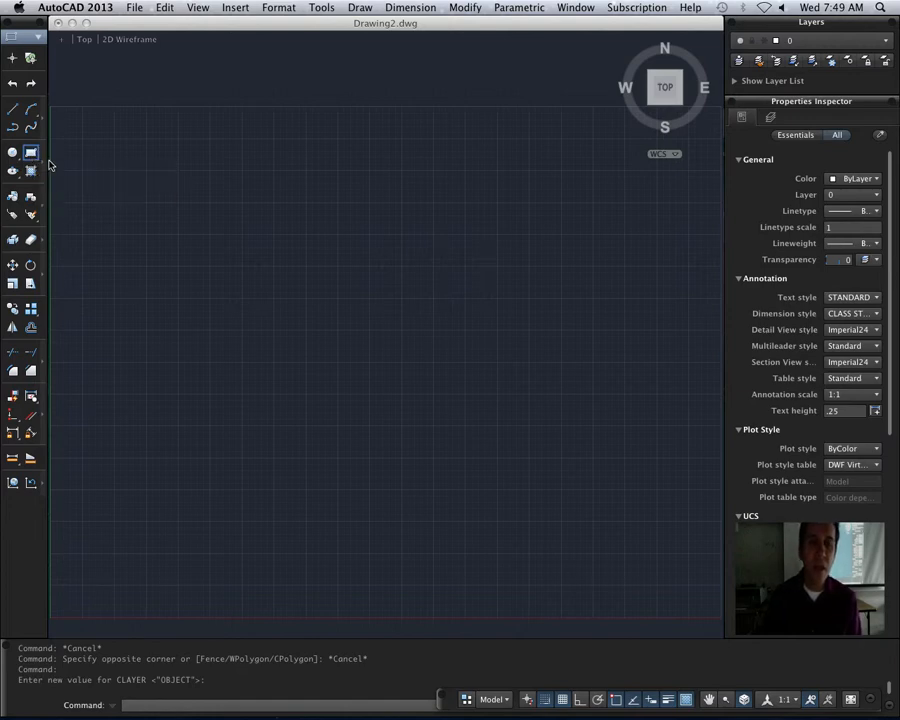
{"action": "left_click", "coordinate": [242, 489]}
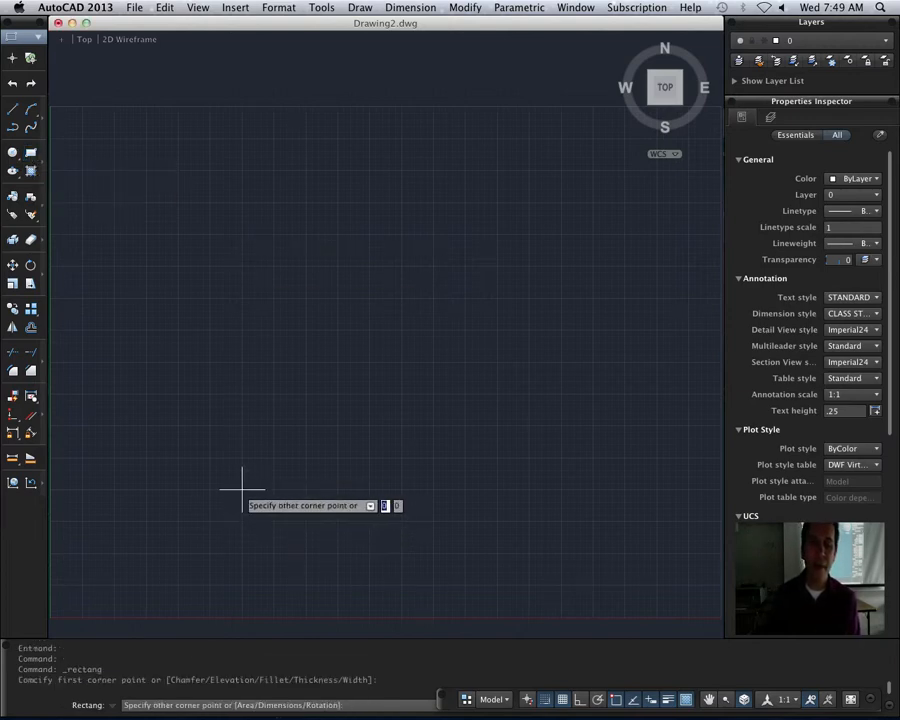
{"action": "left_click", "coordinate": [497, 234]}
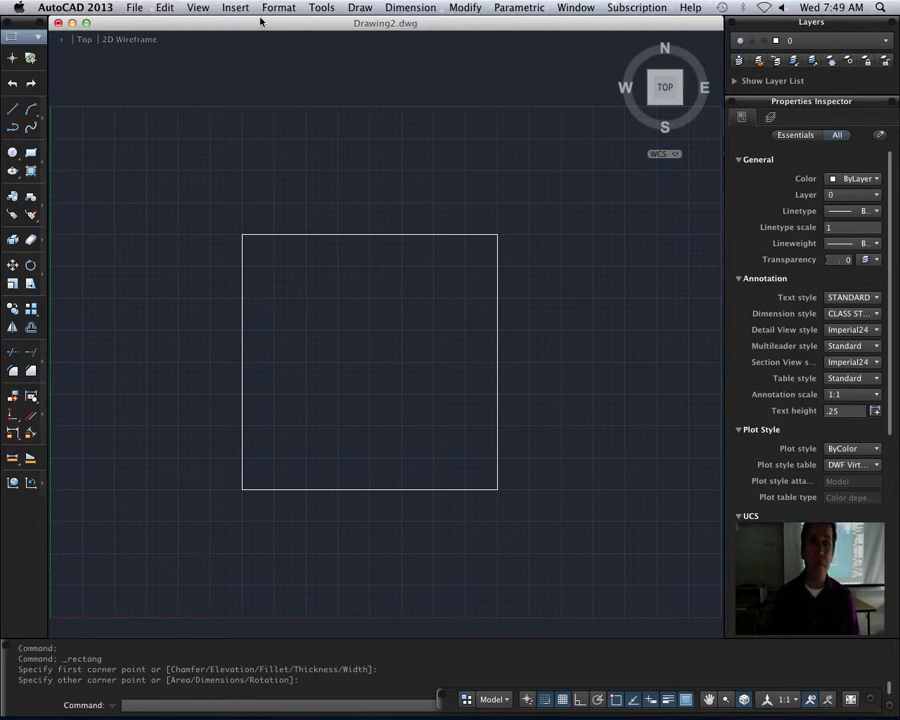
- Add a linear dimension to the square's top edge, placing the dimension line just above it
{"action": "left_click", "coordinate": [425, 7]}
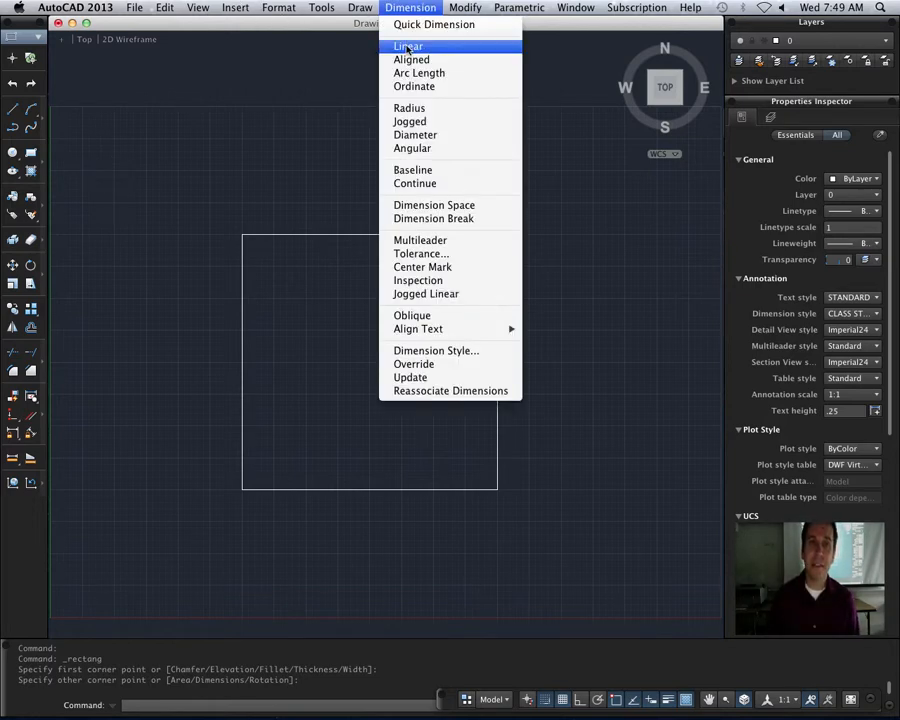
{"action": "left_click", "coordinate": [400, 46]}
{"action": "left_click", "coordinate": [242, 234]}
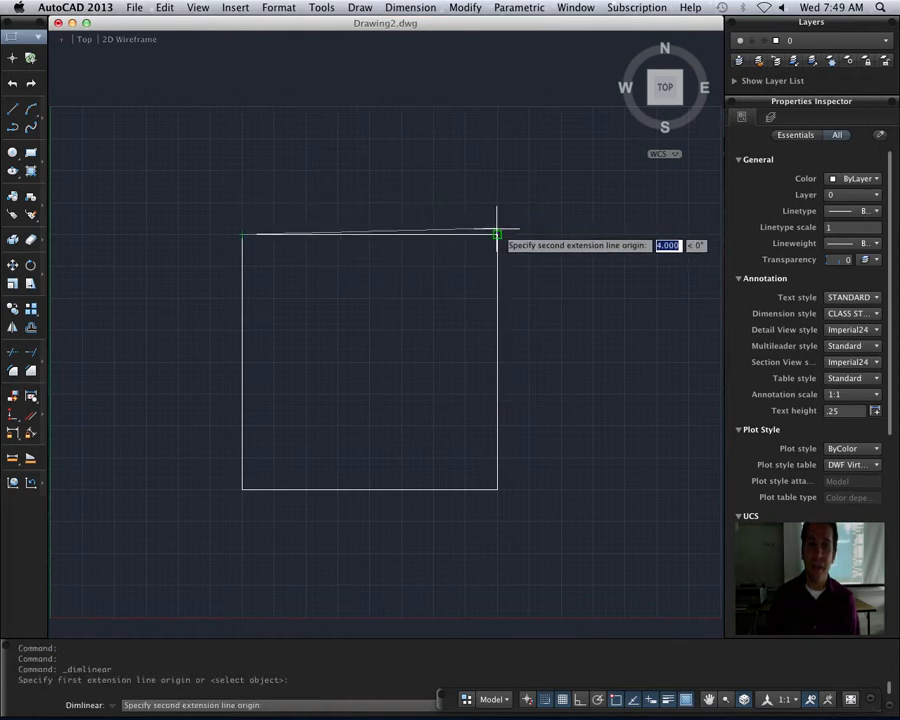
{"action": "left_click", "coordinate": [497, 234]}
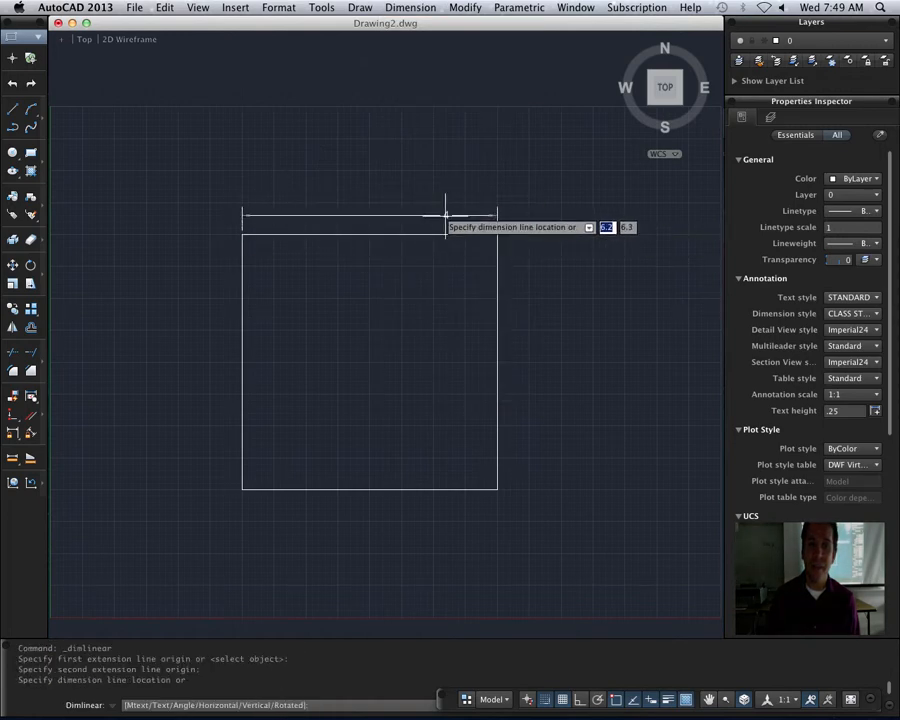
{"action": "left_click", "coordinate": [370, 208]}
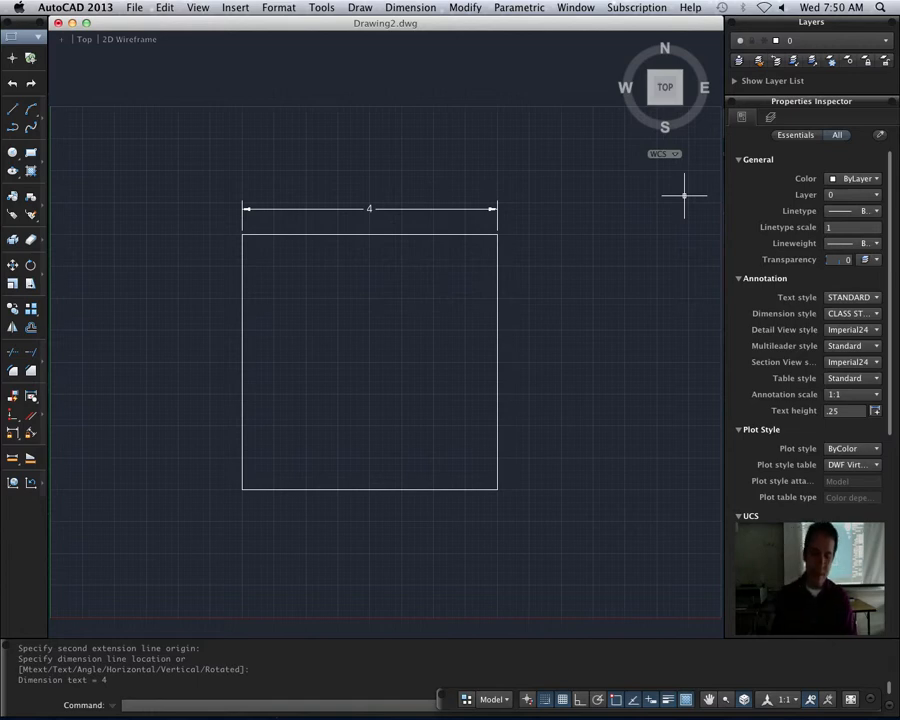
- Open the CLASS STYLE dimension style for modification through the DIMSTYLE command
{"action": "type", "text": "dimstyle"}
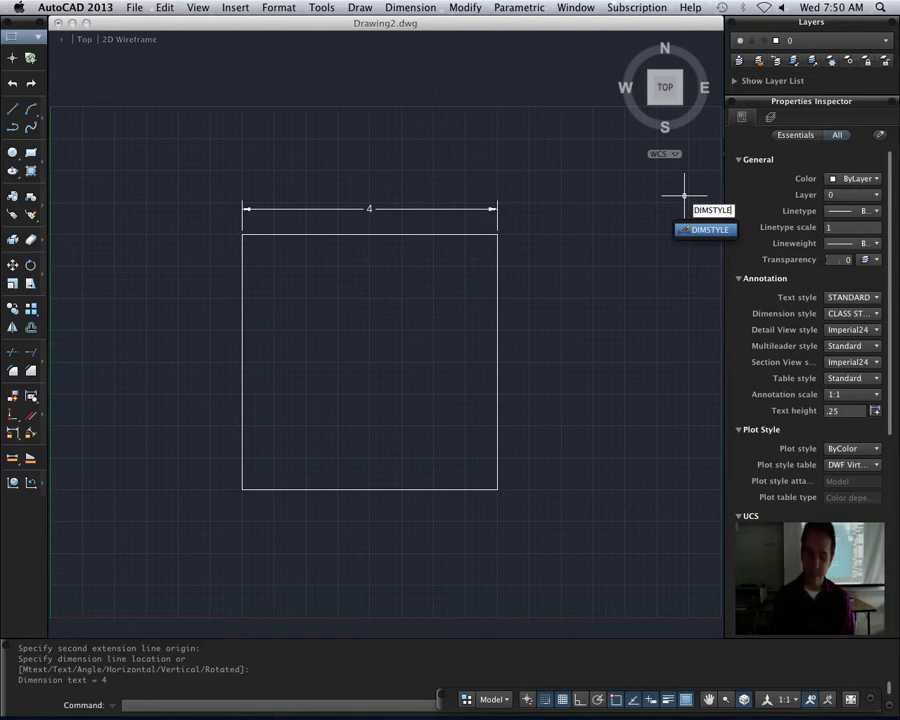
{"action": "key", "text": "Return"}
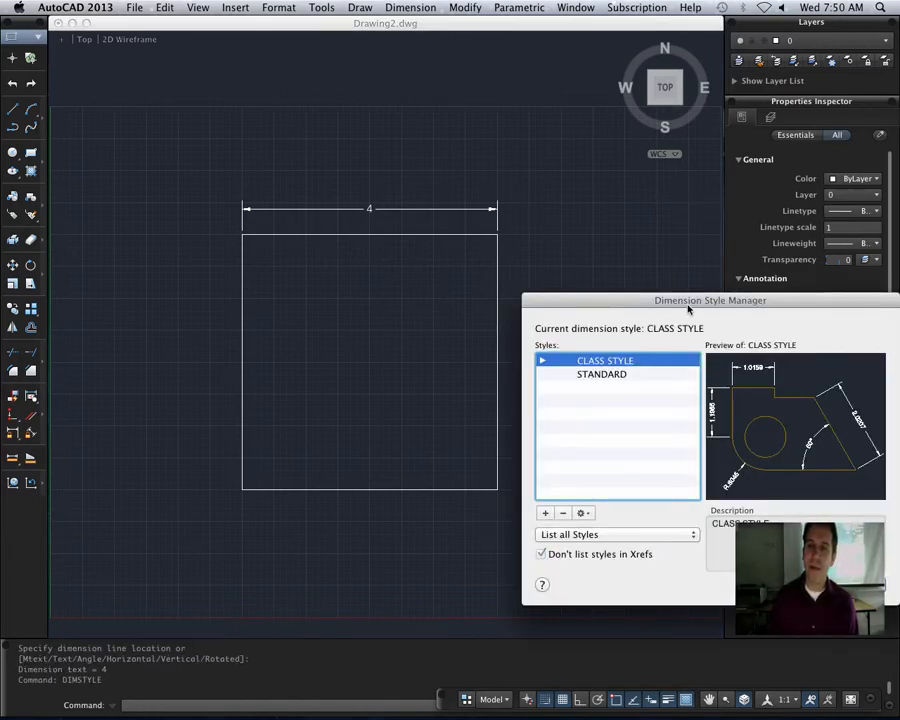
{"action": "mouse_move", "coordinate": [689, 307]}
{"action": "left_mouse_down"}
{"action": "mouse_move", "coordinate": [429, 166]}
{"action": "mouse_move", "coordinate": [363, 92]}
{"action": "mouse_move", "coordinate": [376, 97]}
{"action": "left_mouse_up"}
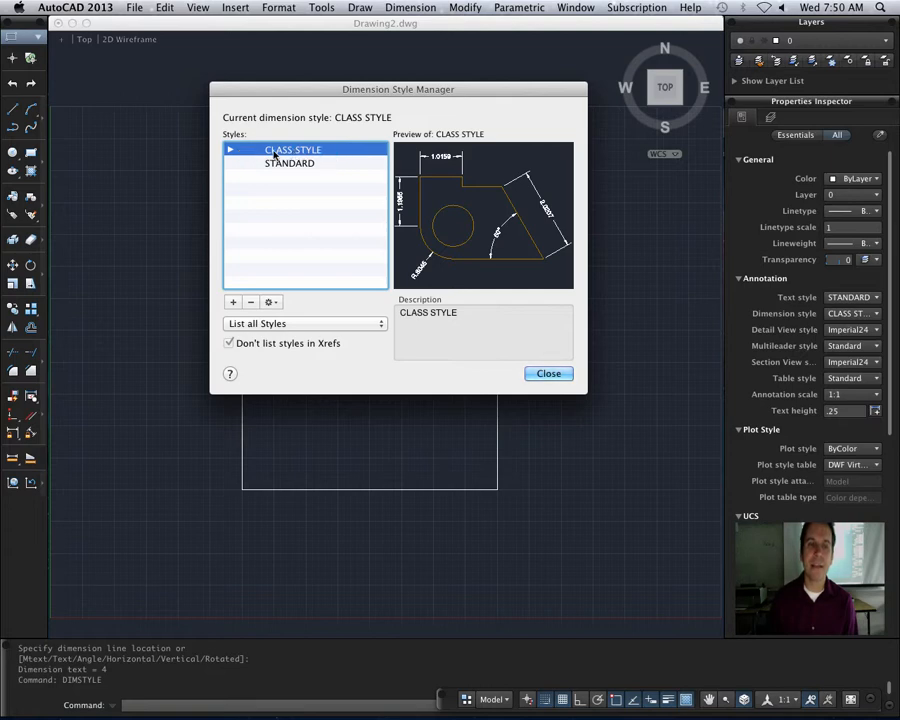
{"action": "left_click", "coordinate": [276, 303]}
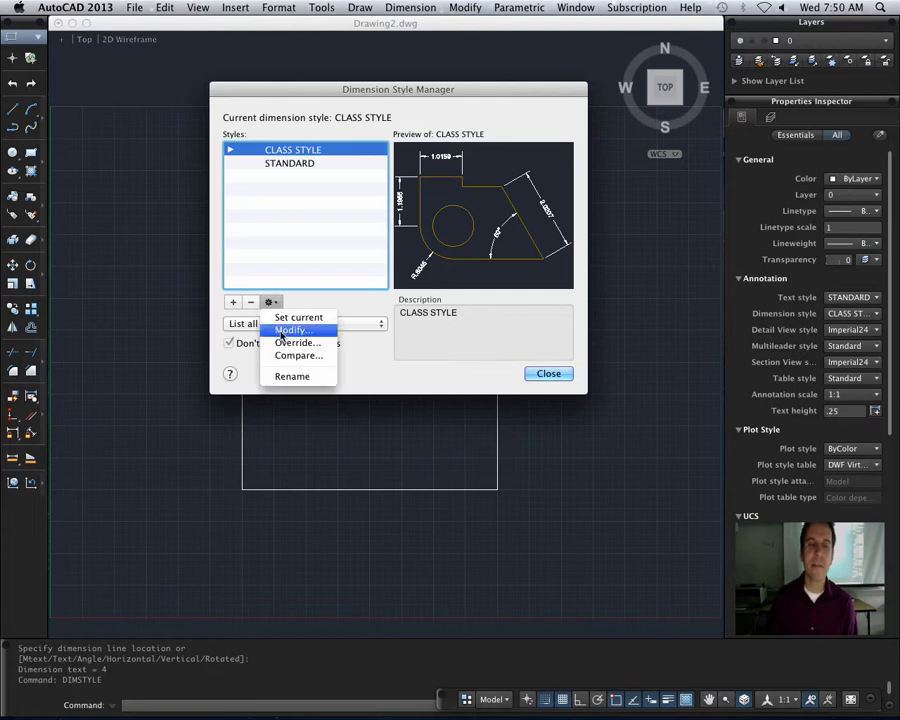
{"action": "left_click", "coordinate": [284, 330]}
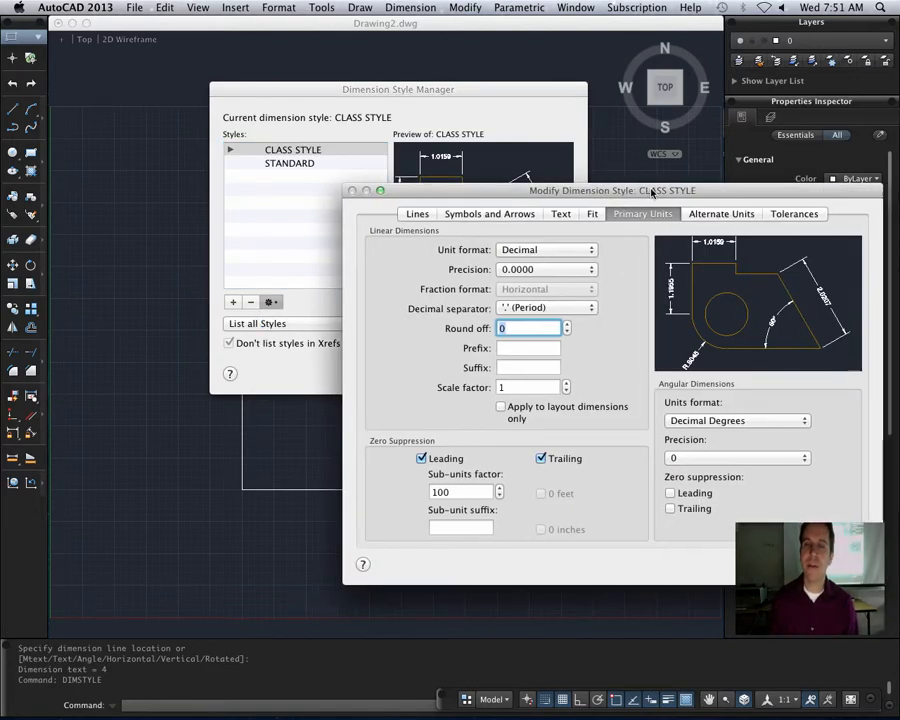
{"action": "left_click_drag", "start_coordinate": [654, 195], "coordinate": [441, 119]}
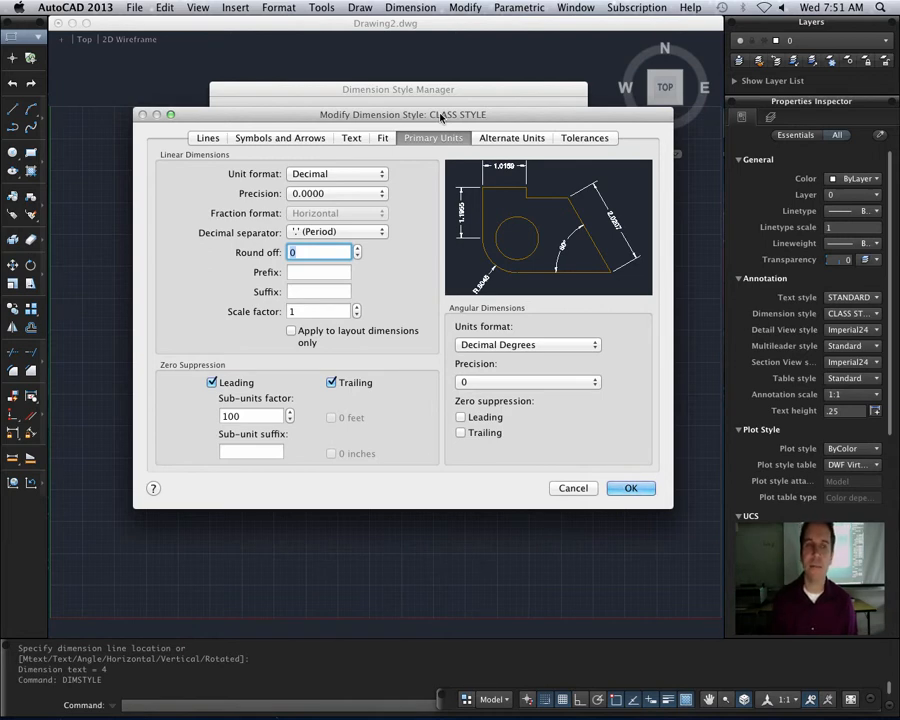
- Review the dimension style's settings for lines, symbols and arrows, text, fit, primary units, alternate units and tolerances
{"action": "left_click", "coordinate": [205, 139]}
{"action": "left_click", "coordinate": [264, 139]}
{"action": "left_click", "coordinate": [356, 140]}
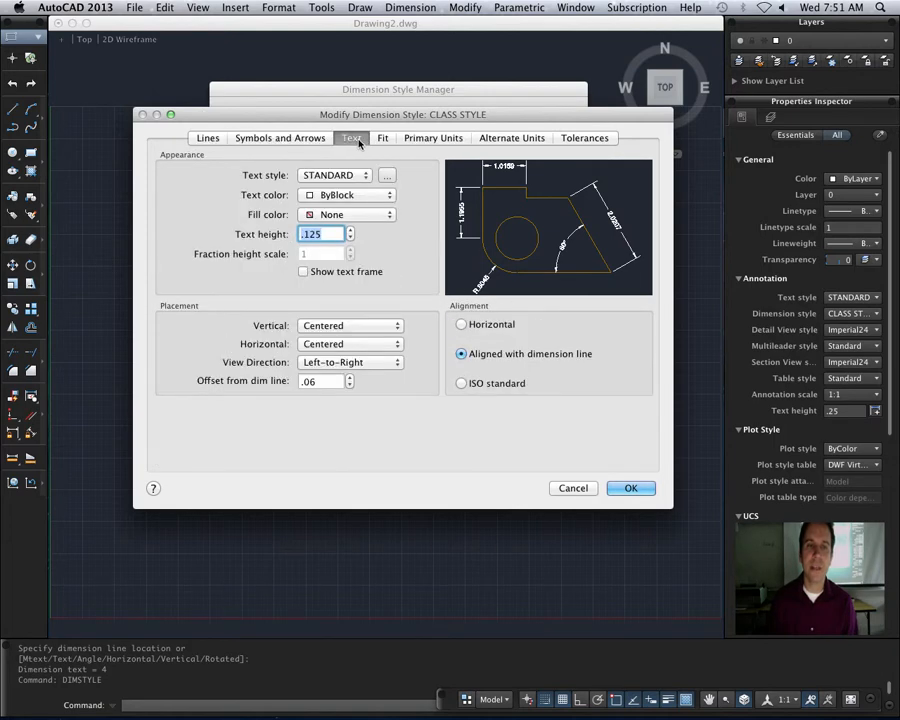
{"action": "left_click", "coordinate": [384, 139]}
{"action": "left_click", "coordinate": [440, 139]}
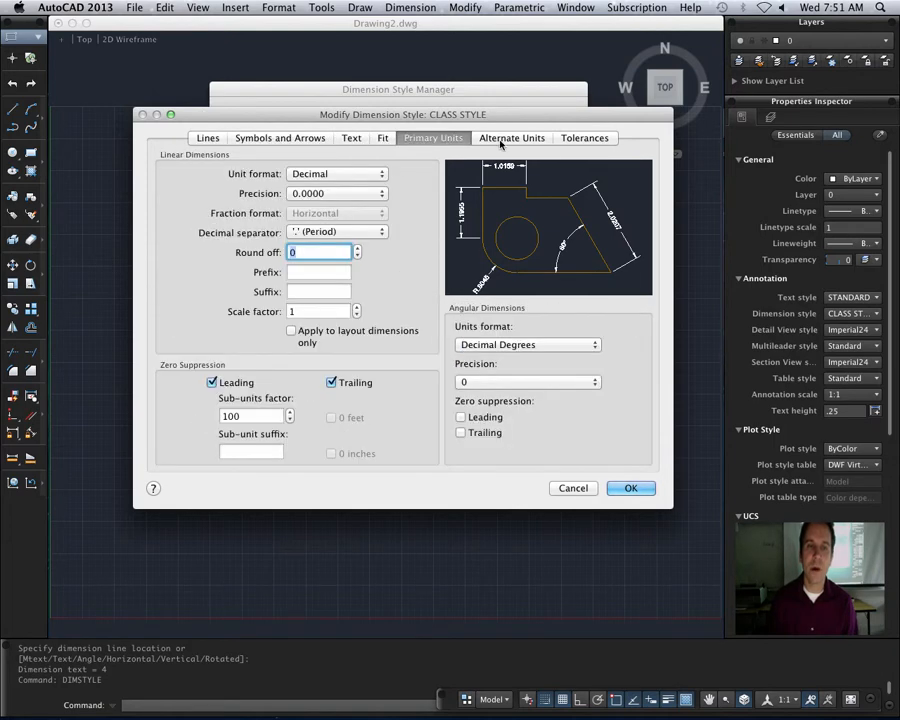
{"action": "left_click", "coordinate": [505, 139]}
{"action": "left_click", "coordinate": [566, 139]}
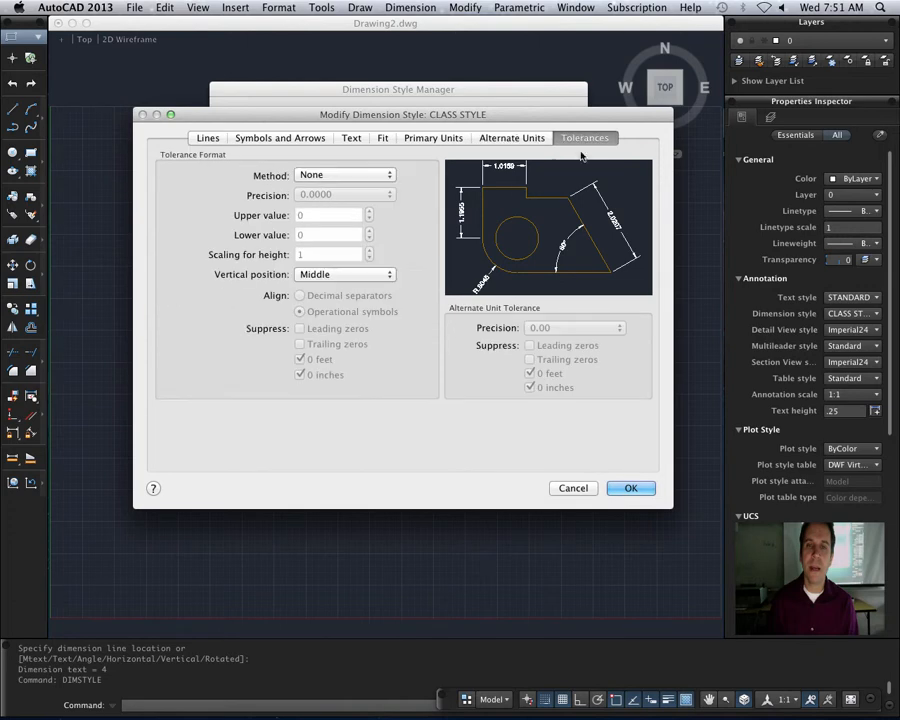
{"action": "left_click", "coordinate": [426, 140]}
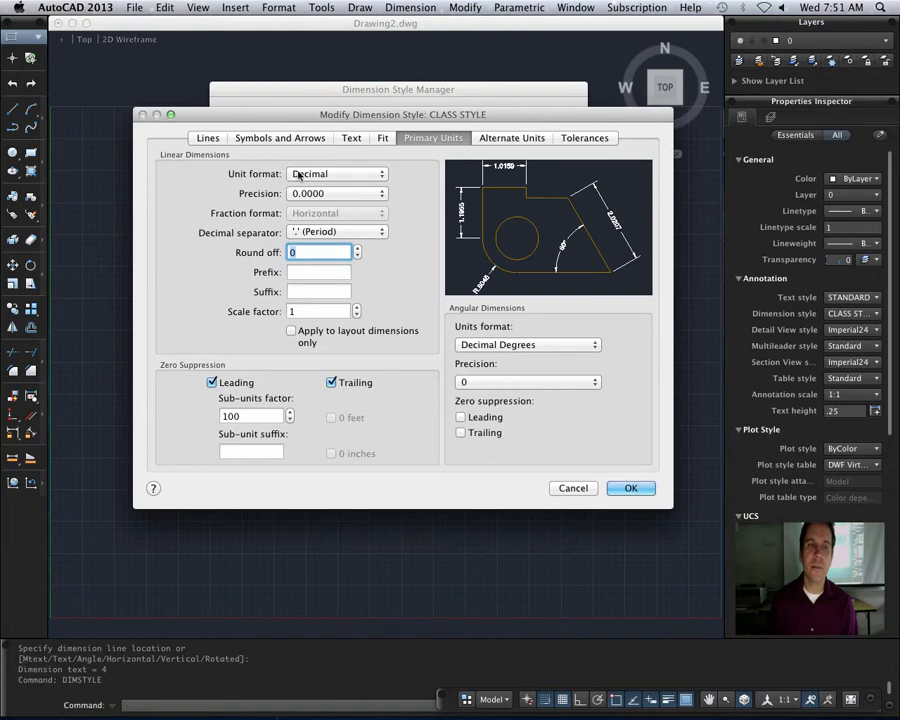
- Set the unit format of CLASS STYLE's linear dimensions to Architectural and apply the style change
{"action": "left_click", "coordinate": [352, 175]}
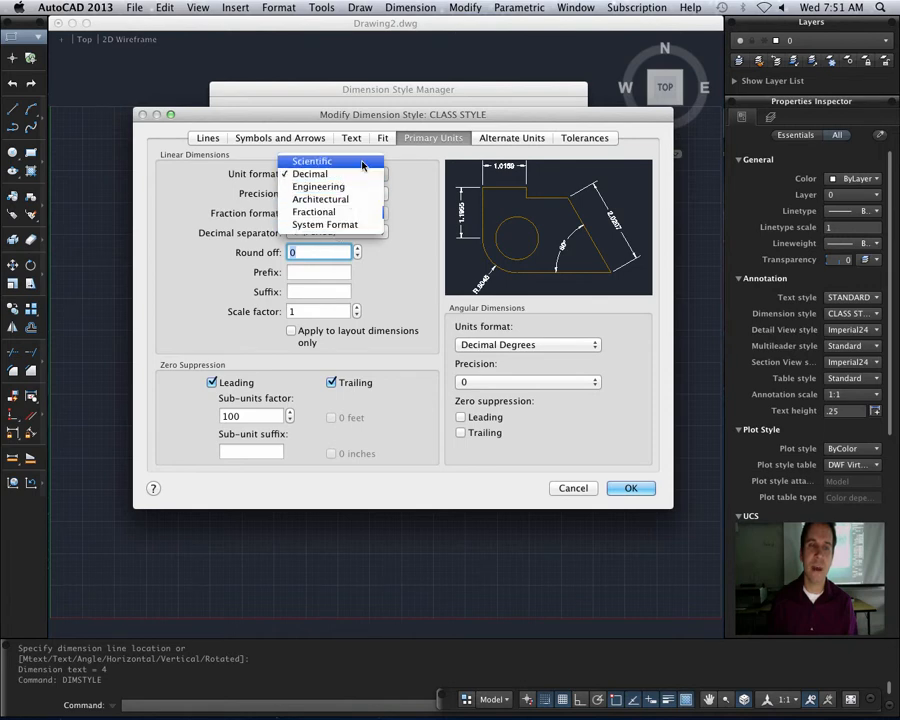
{"action": "left_click", "coordinate": [304, 203]}
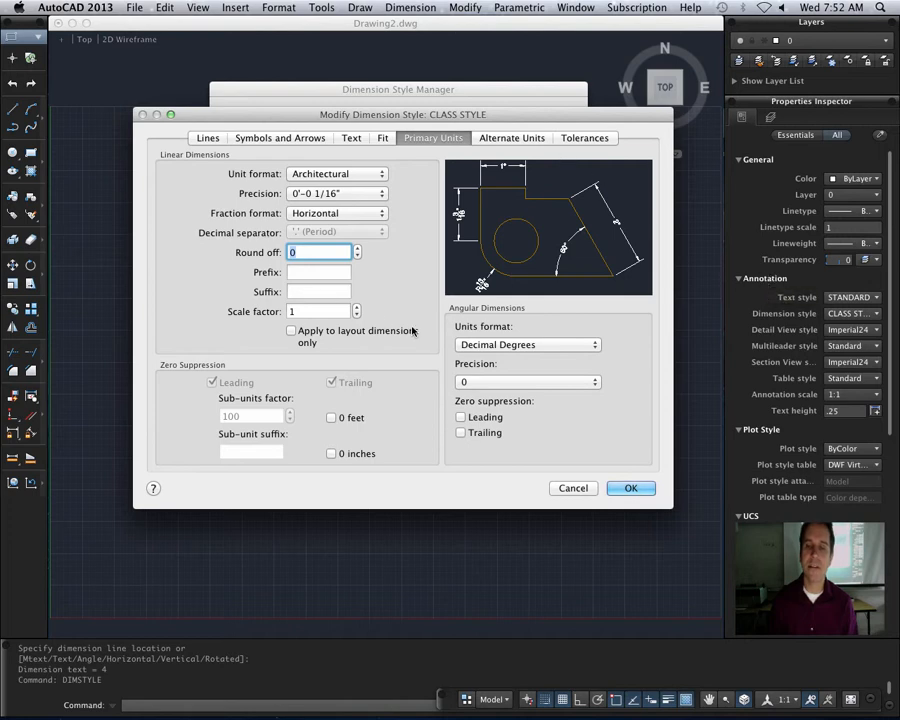
{"action": "left_click", "coordinate": [635, 489]}
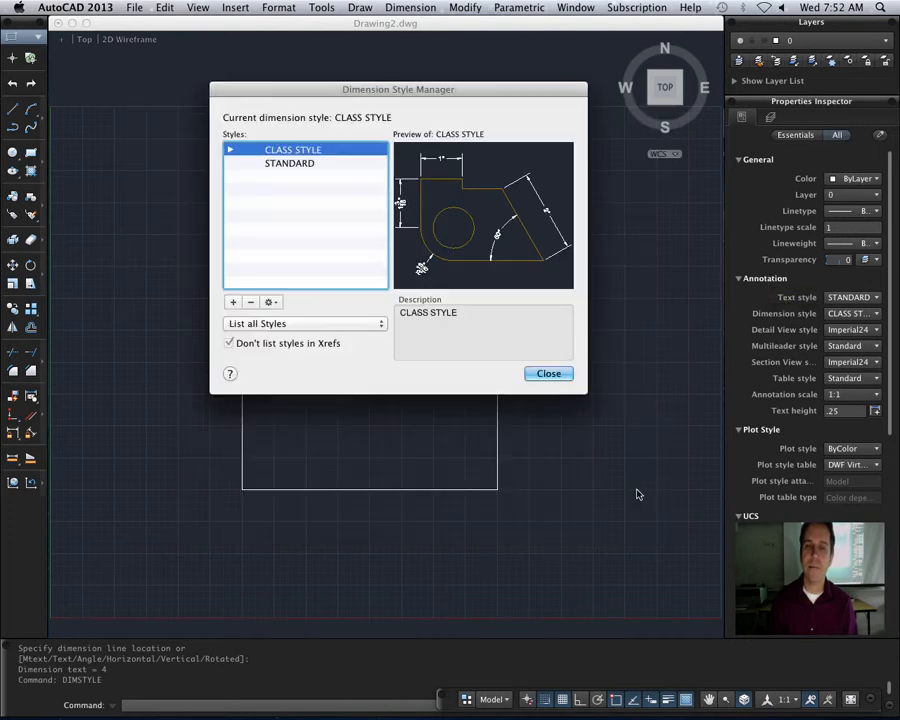
{"action": "left_click", "coordinate": [548, 374]}
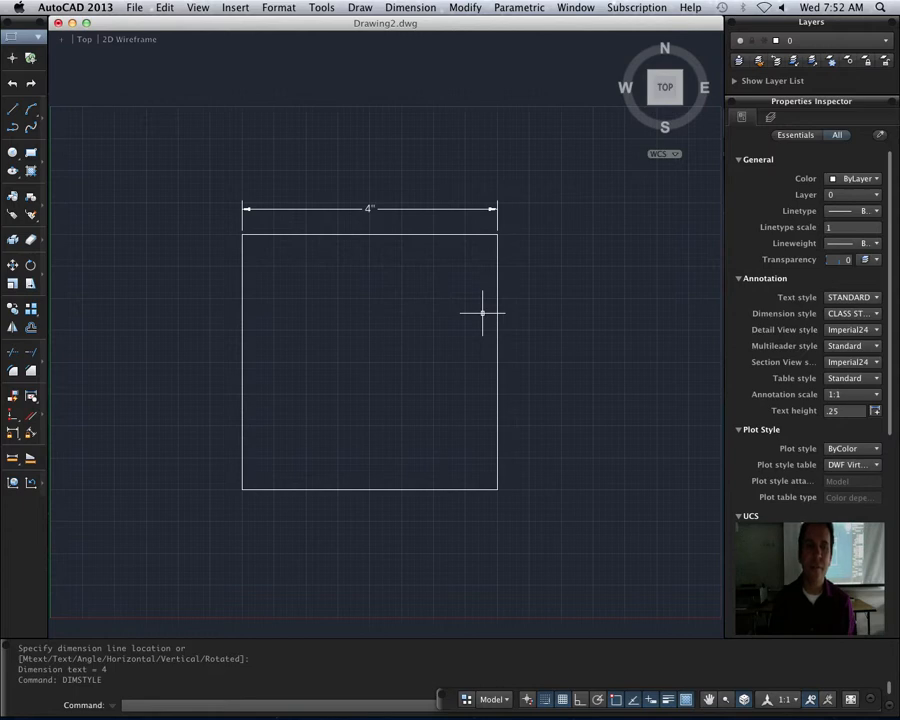
- Add an aligned dimension for the square's diagonal from lower-left to upper-right corner, placed outside the square's lower-right side
{"action": "left_click", "coordinate": [271, 8]}
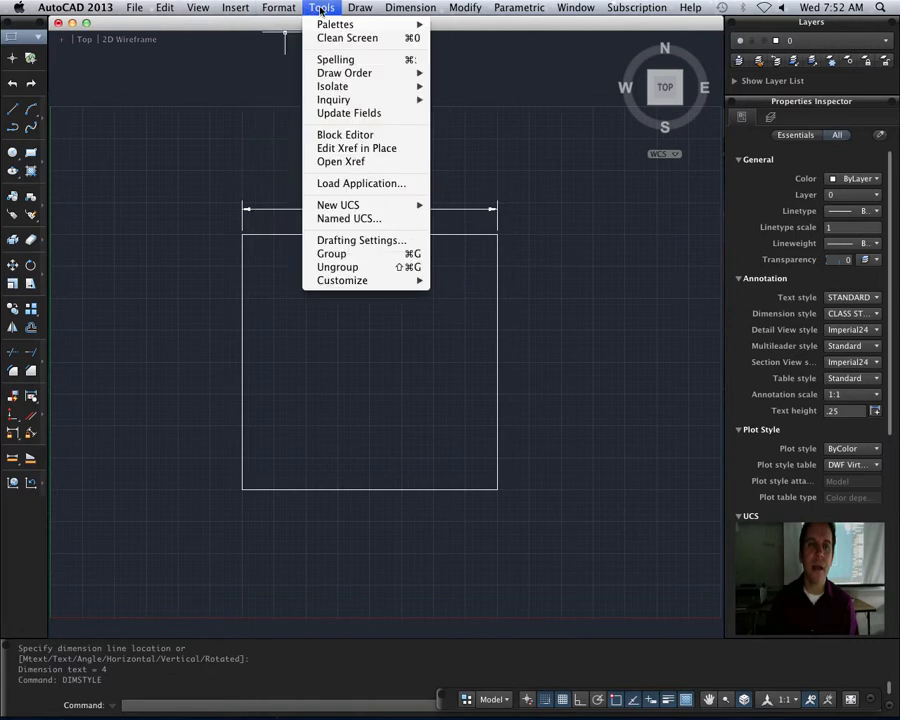
{"action": "mouse_move", "coordinate": [410, 8]}
{"action": "left_click", "coordinate": [433, 61]}
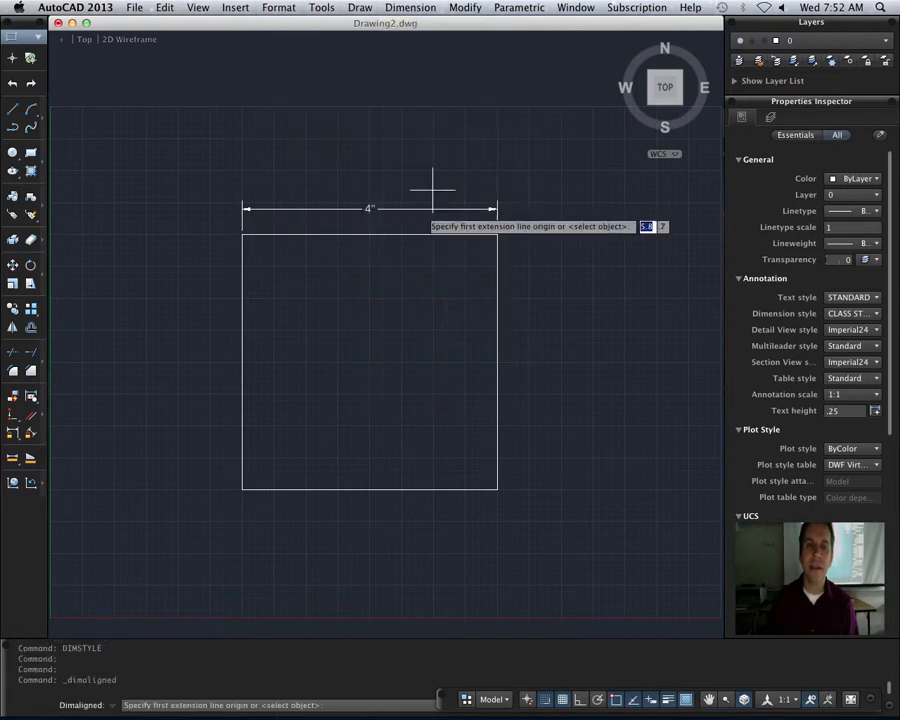
{"action": "left_click", "coordinate": [242, 490]}
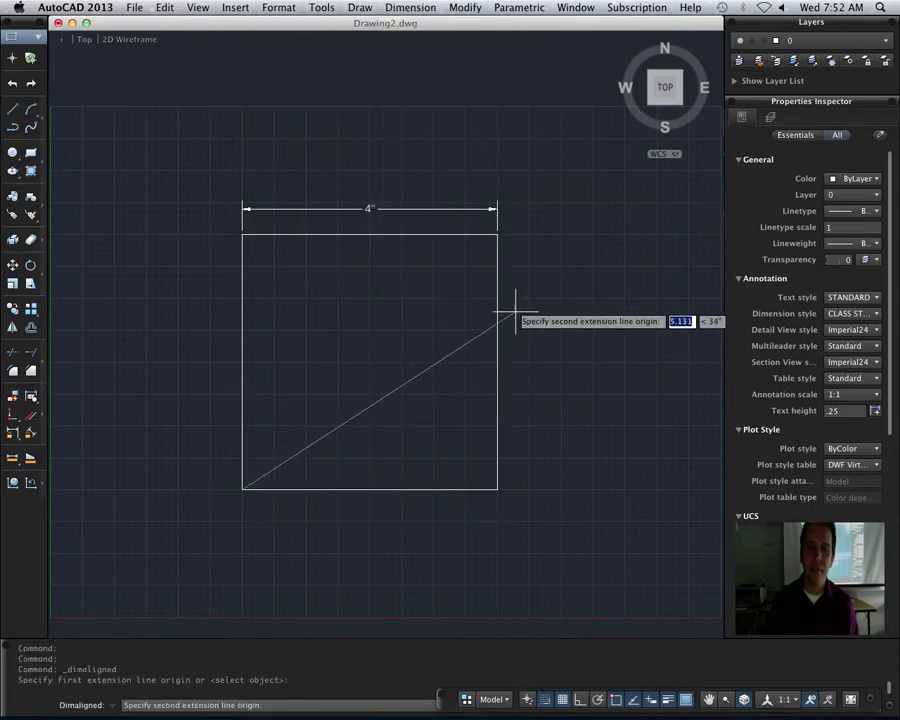
{"action": "left_click", "coordinate": [498, 235]}
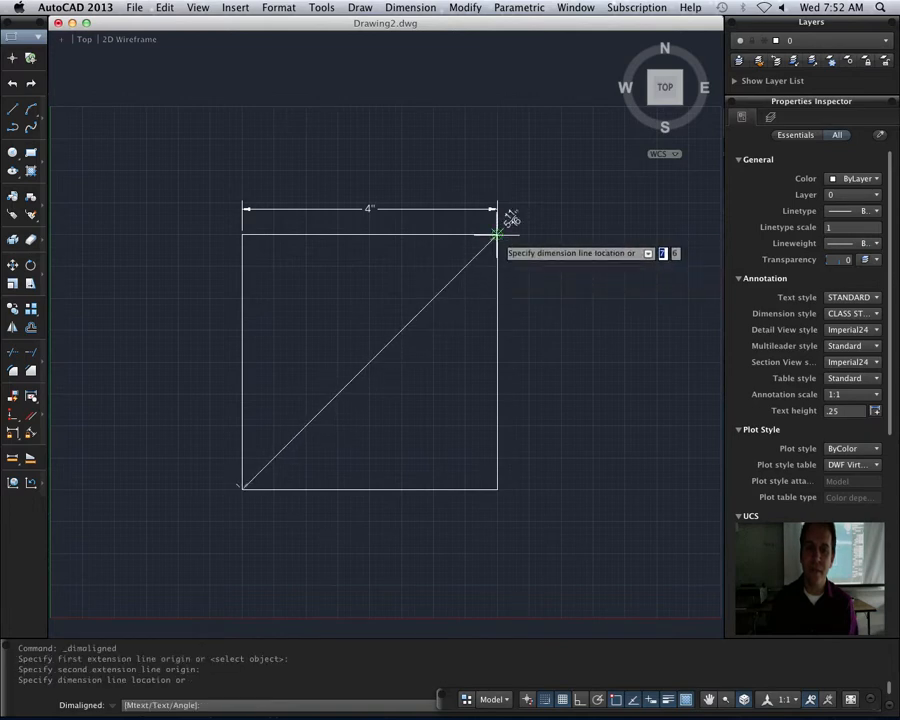
{"action": "left_click", "coordinate": [560, 405]}
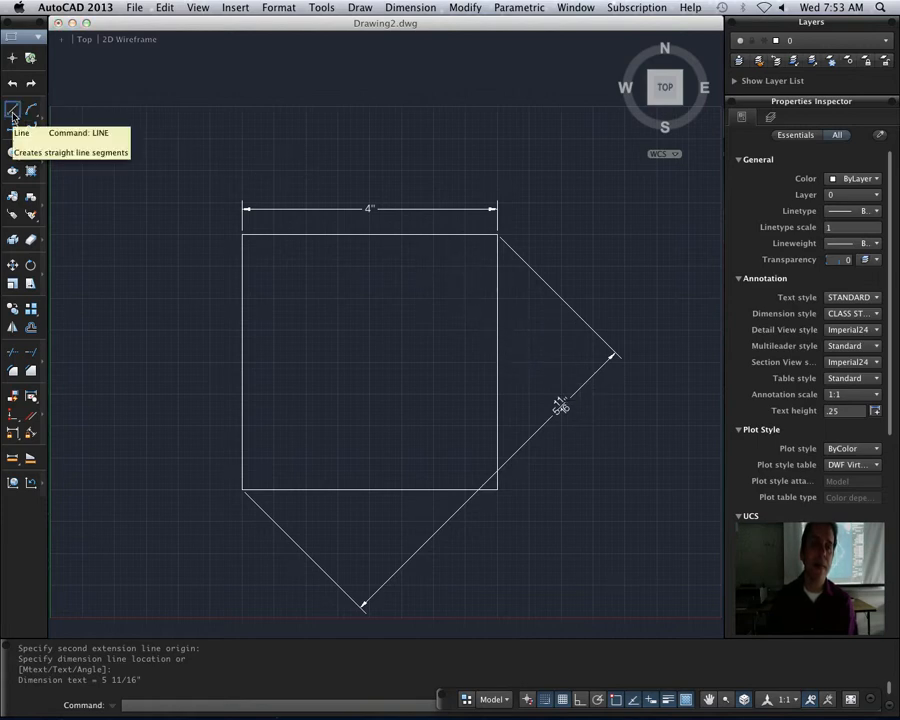
- Draw a 3 by 3 square inside the existing square, starting just inside its lower-left corner
{"action": "left_click", "coordinate": [30, 152]}
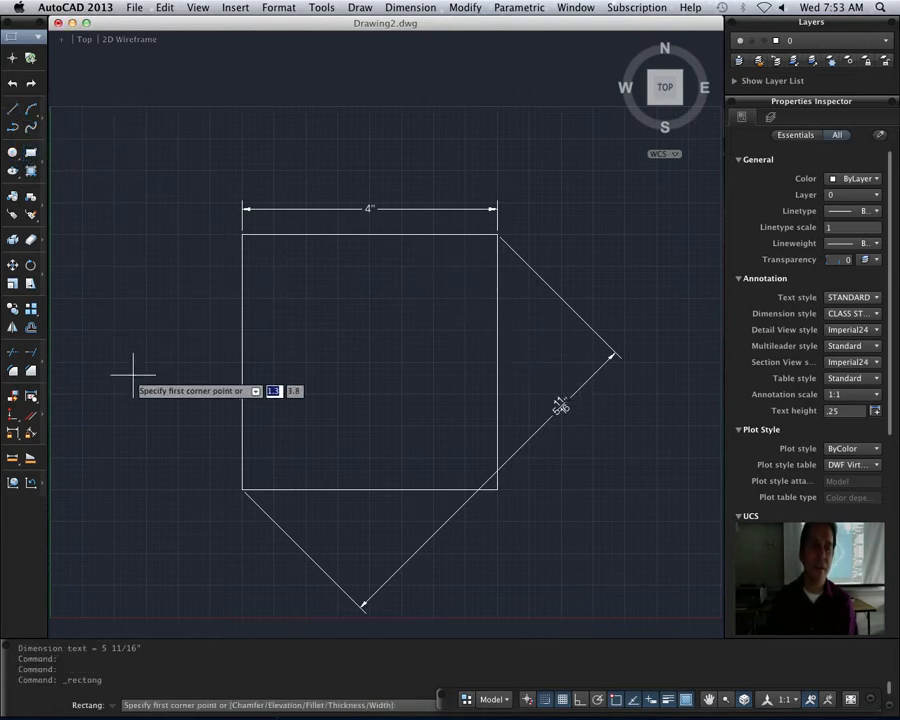
{"action": "left_click", "coordinate": [274, 458]}
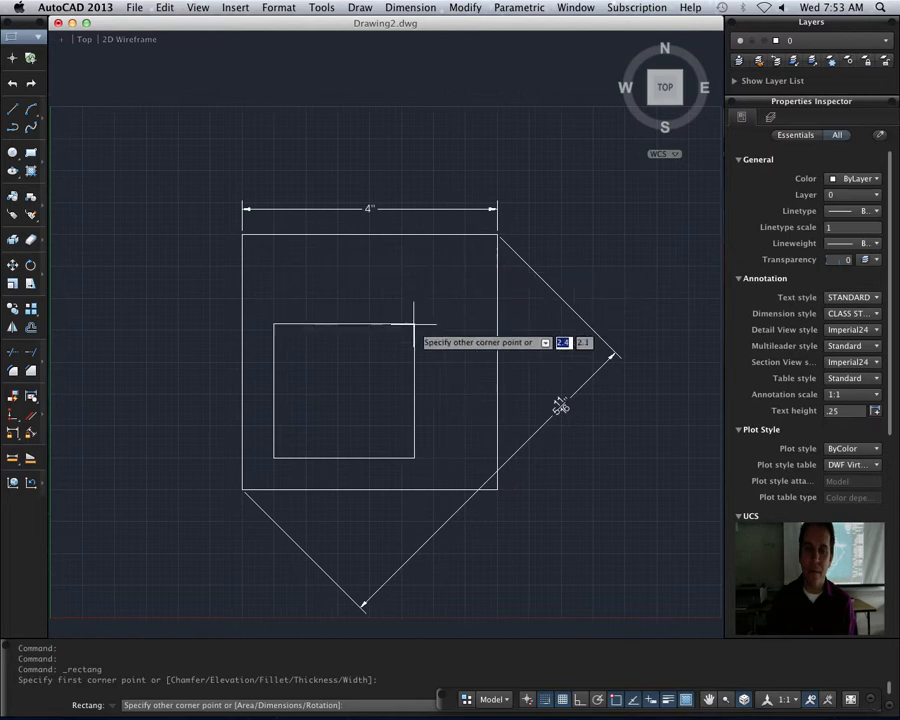
{"action": "type", "text": "3"}
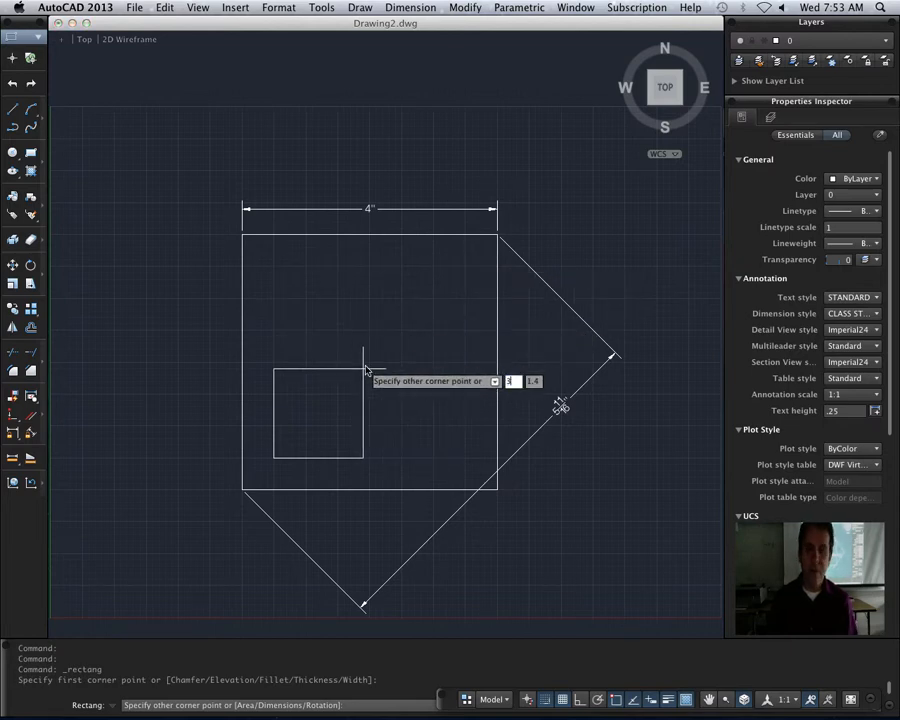
{"action": "key", "text": "Tab"}
{"action": "type", "text": "3"}
{"action": "key", "text": "Return"}
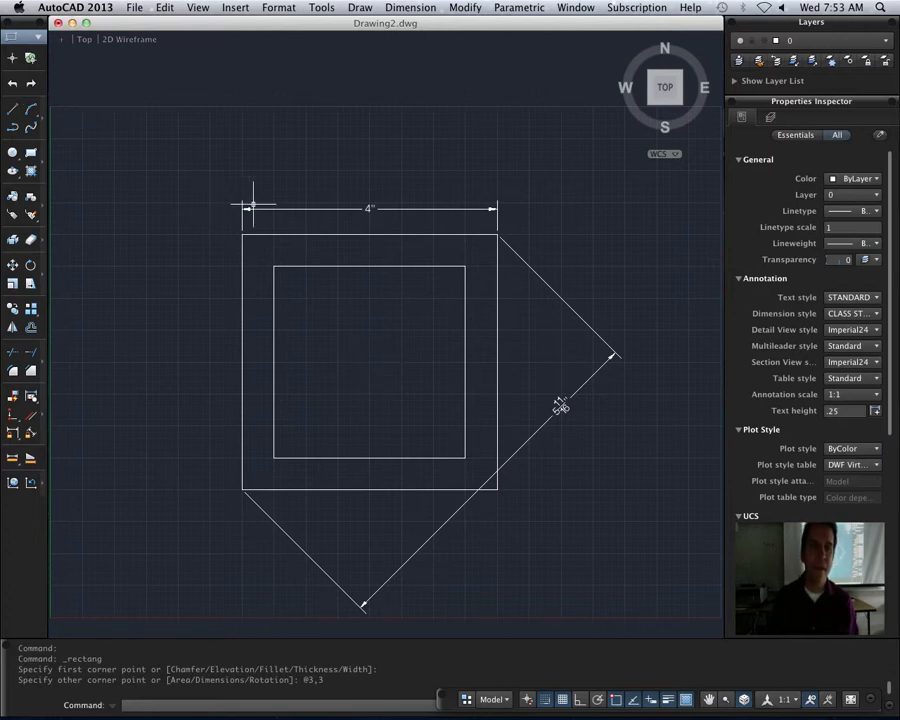
- Draw a horizontal line 12 units long at angle 0 above the dimensioned square, starting to its upper left
{"action": "scroll", "coordinate": [250, 202], "scroll_direction": "down", "scroll_amount": 2}
{"action": "scroll", "coordinate": [253, 205], "scroll_direction": "down", "scroll_amount": 1}
{"action": "middle_click_drag", "start_coordinate": [248, 200], "coordinate": [287, 237]}
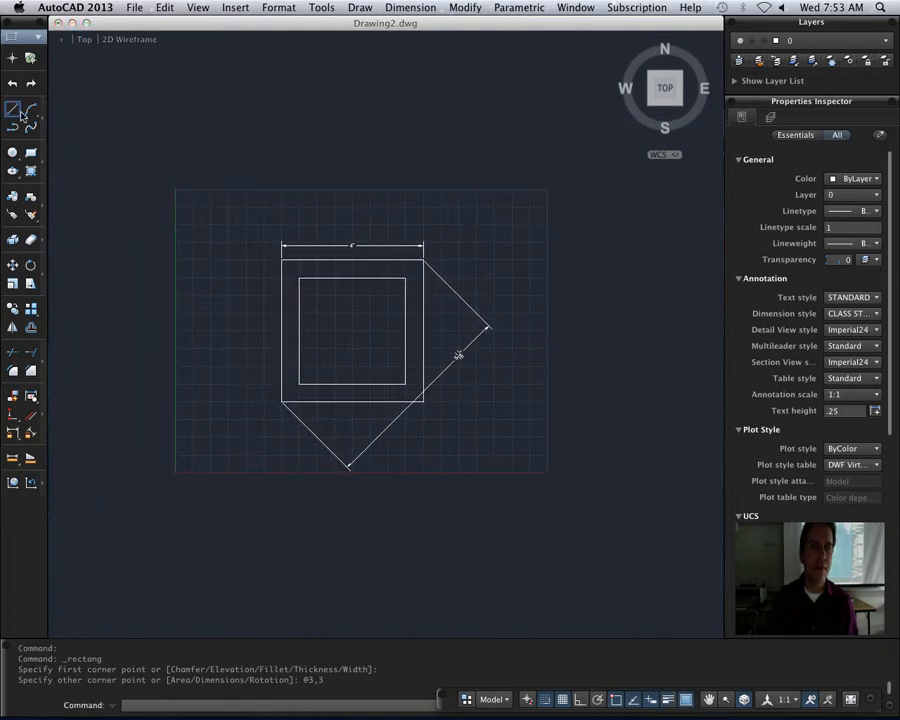
{"action": "left_click", "coordinate": [12, 109]}
{"action": "left_click", "coordinate": [200, 208]}
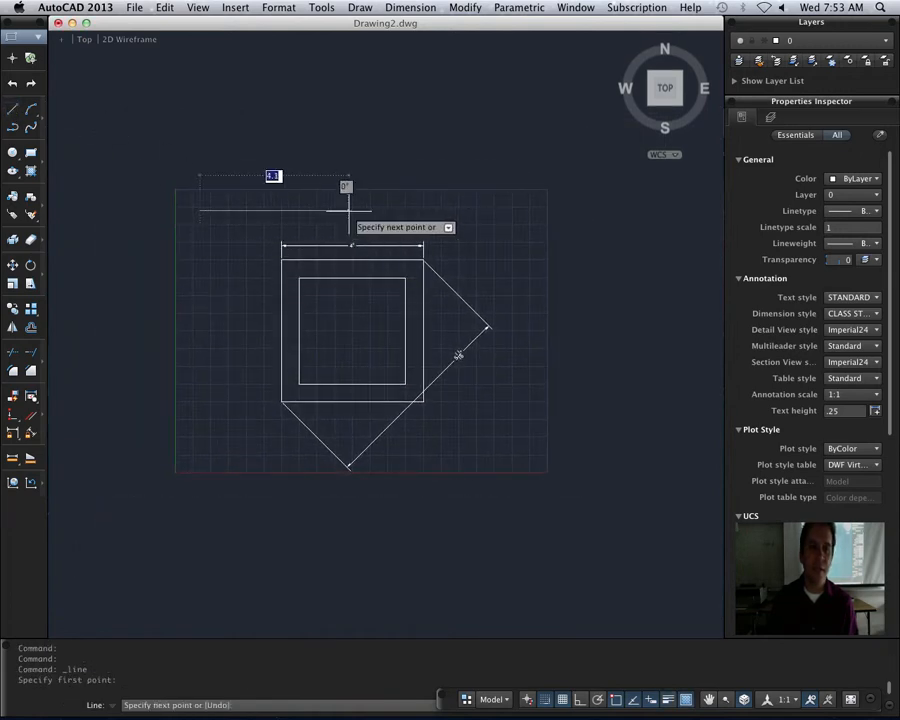
{"action": "type", "text": "1"}
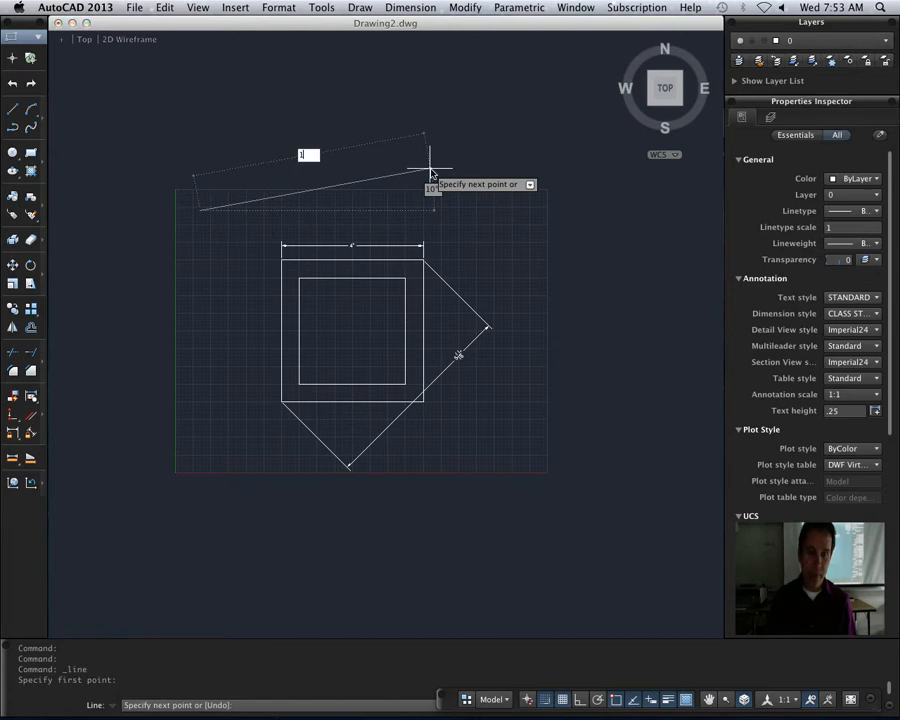
{"action": "type", "text": "2"}
{"action": "key", "text": "Tab"}
{"action": "type", "text": "0"}
{"action": "key", "text": "Return"}
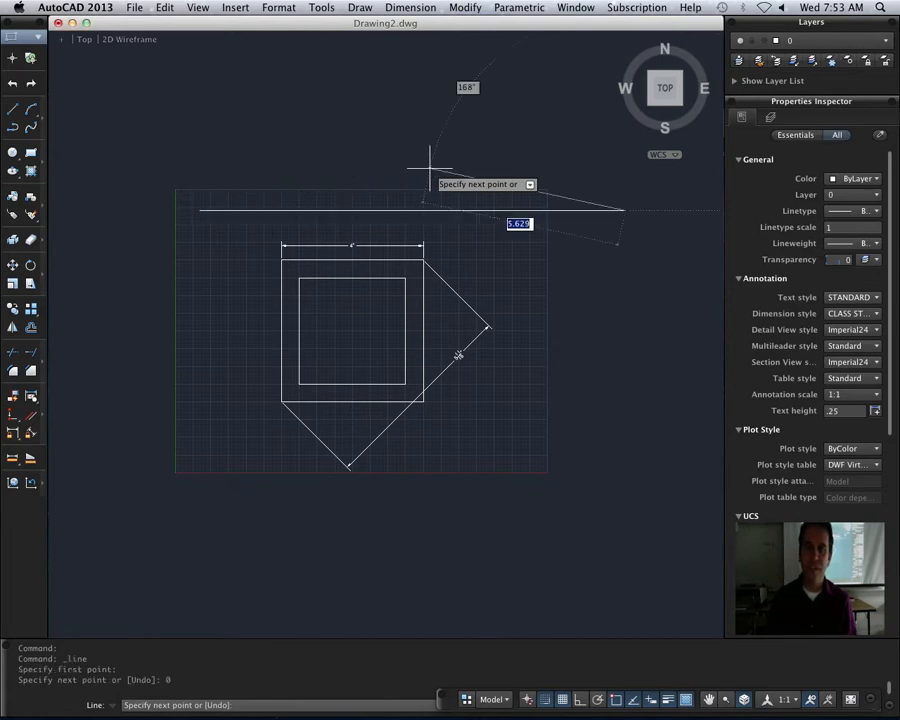
- Add a linear dimension to the 12-unit horizontal line, end to end, with the dimension line placed just above it
{"action": "left_click", "coordinate": [410, 7]}
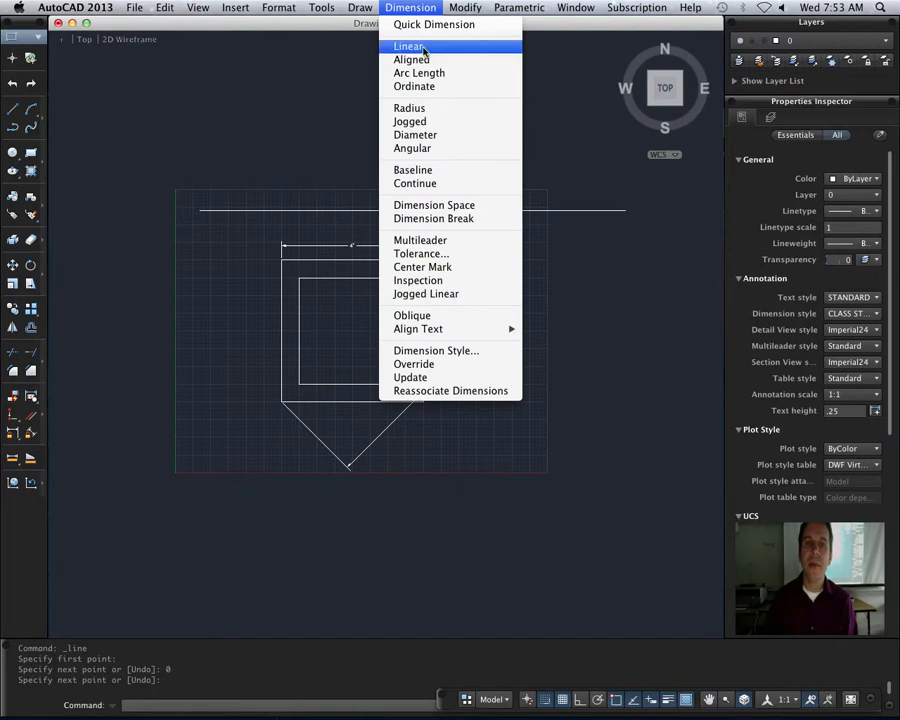
{"action": "left_click", "coordinate": [424, 48]}
{"action": "left_click", "coordinate": [200, 210]}
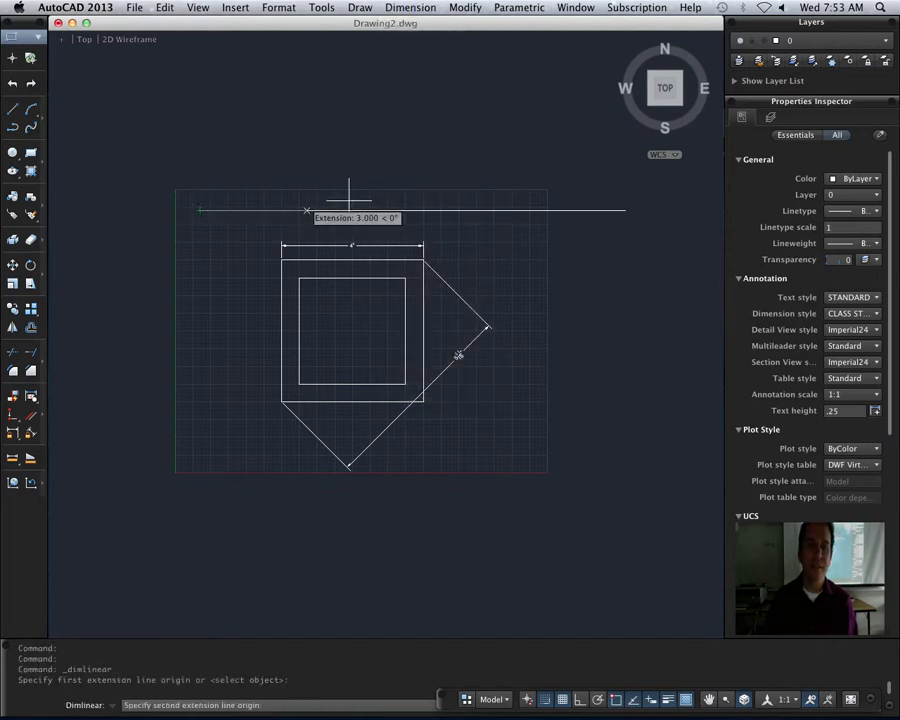
{"action": "left_click", "coordinate": [625, 209]}
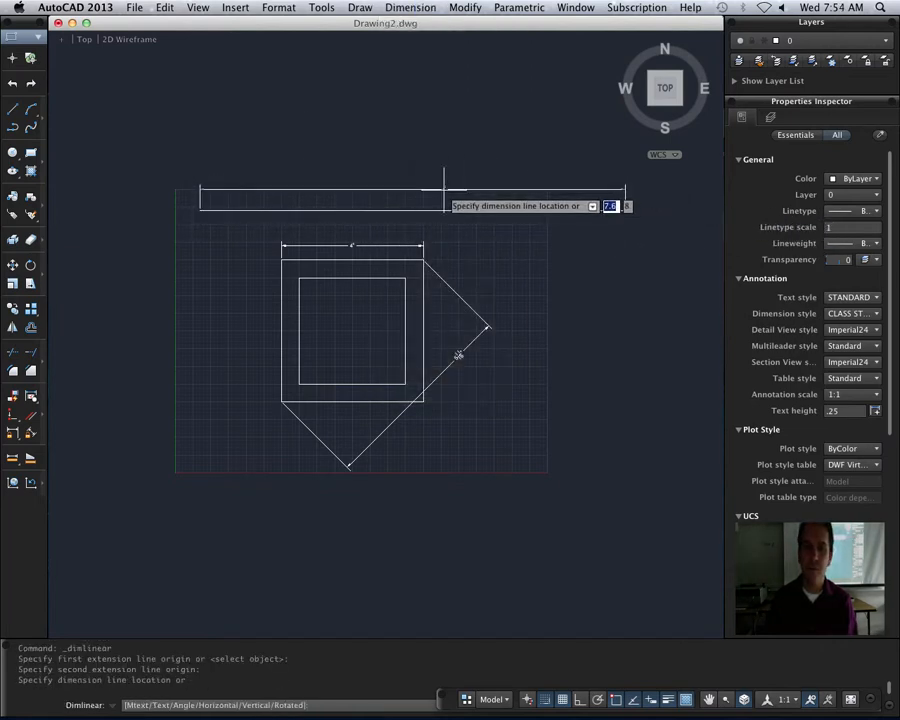
{"action": "left_click", "coordinate": [444, 188]}
{"action": "scroll", "coordinate": [454, 191], "scroll_direction": "up", "scroll_amount": 5}
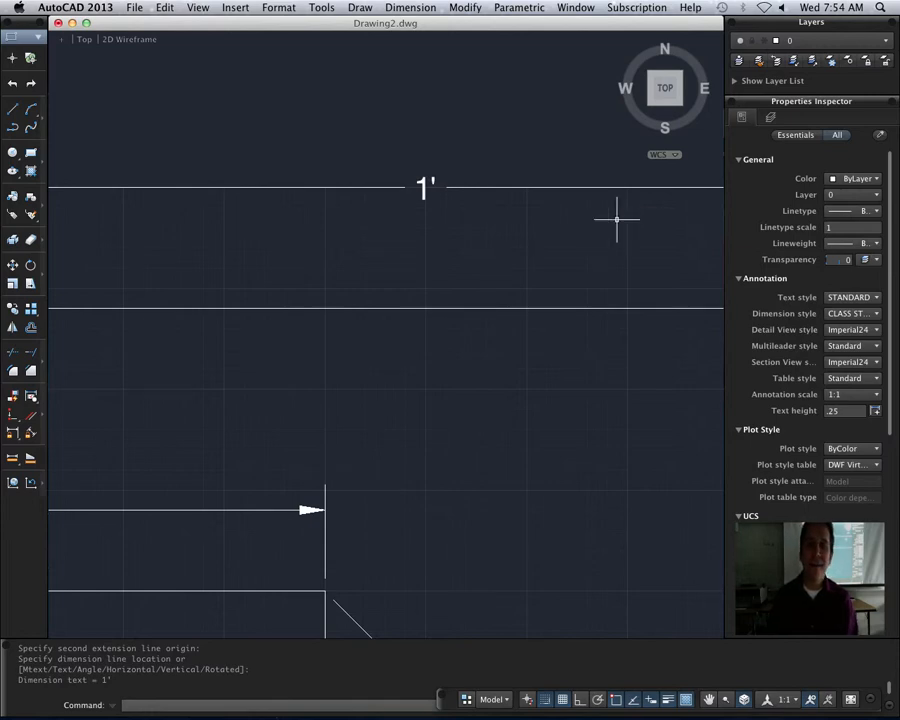
{"action": "scroll", "coordinate": [615, 217], "scroll_direction": "down", "scroll_amount": 5}
{"action": "scroll", "coordinate": [590, 310], "scroll_direction": "down", "scroll_amount": 1}
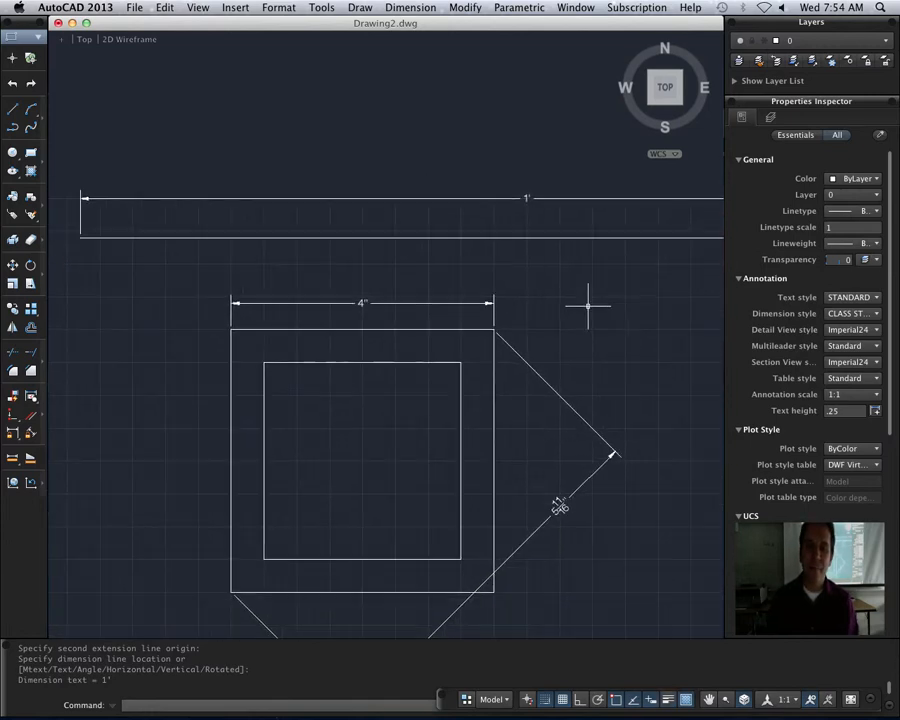
{"action": "scroll", "coordinate": [544, 288], "scroll_direction": "down", "scroll_amount": 2}
{"action": "mouse_move", "coordinate": [589, 328]}
{"action": "middle_mouse_down"}
{"action": "mouse_move", "coordinate": [547, 294]}
{"action": "mouse_move", "coordinate": [530, 293]}
{"action": "middle_mouse_up"}
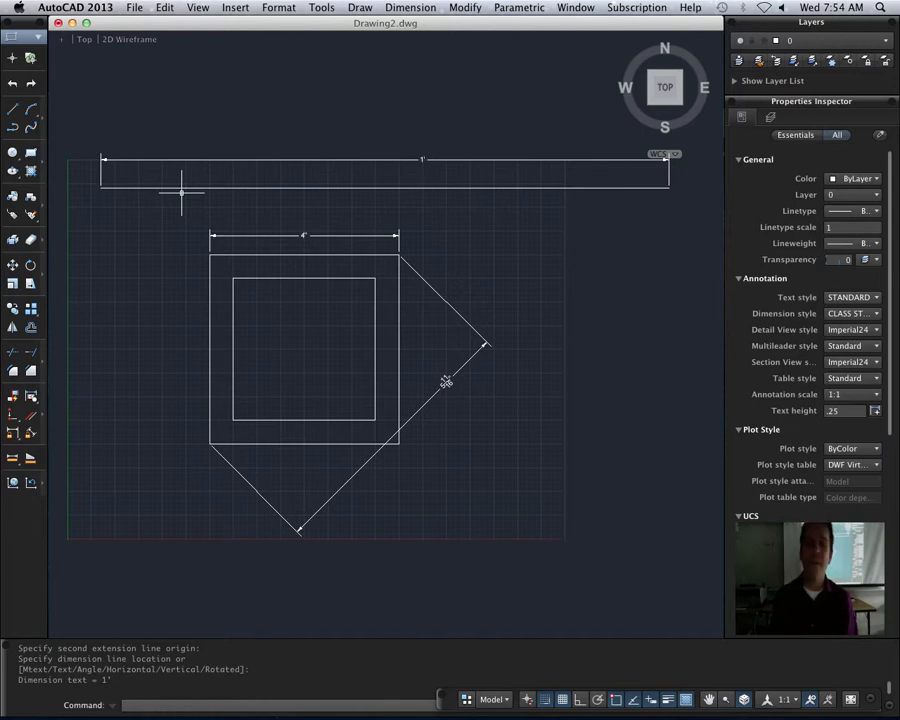
- Erase all the shapes, lines and dimensions from the drawing
{"action": "left_click", "coordinate": [79, 138]}
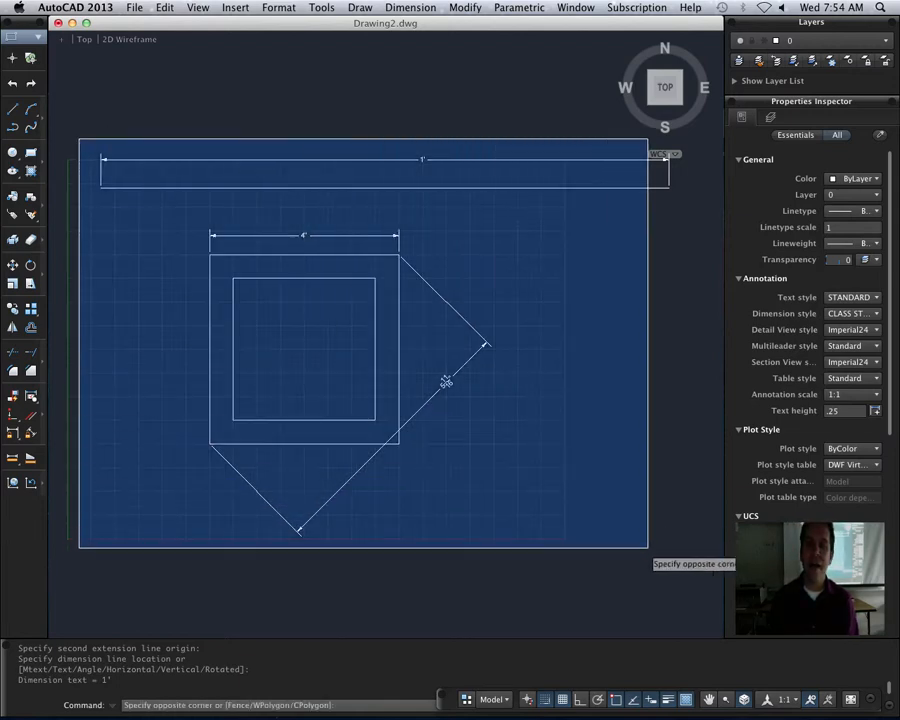
{"action": "left_click", "coordinate": [678, 552]}
{"action": "key", "text": "Delete"}
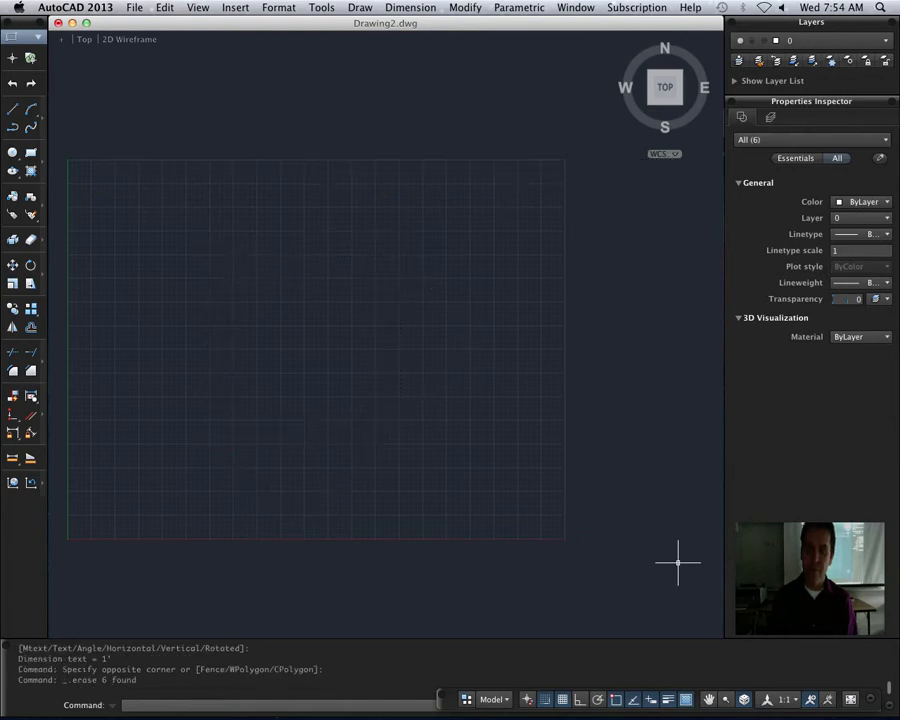
{"action": "scroll", "coordinate": [678, 562], "scroll_direction": "up", "scroll_amount": 1}
{"action": "middle_click_drag", "start_coordinate": [258, 288], "coordinate": [360, 281]}
{"action": "scroll", "coordinate": [356, 290], "scroll_direction": "up", "scroll_amount": 2}
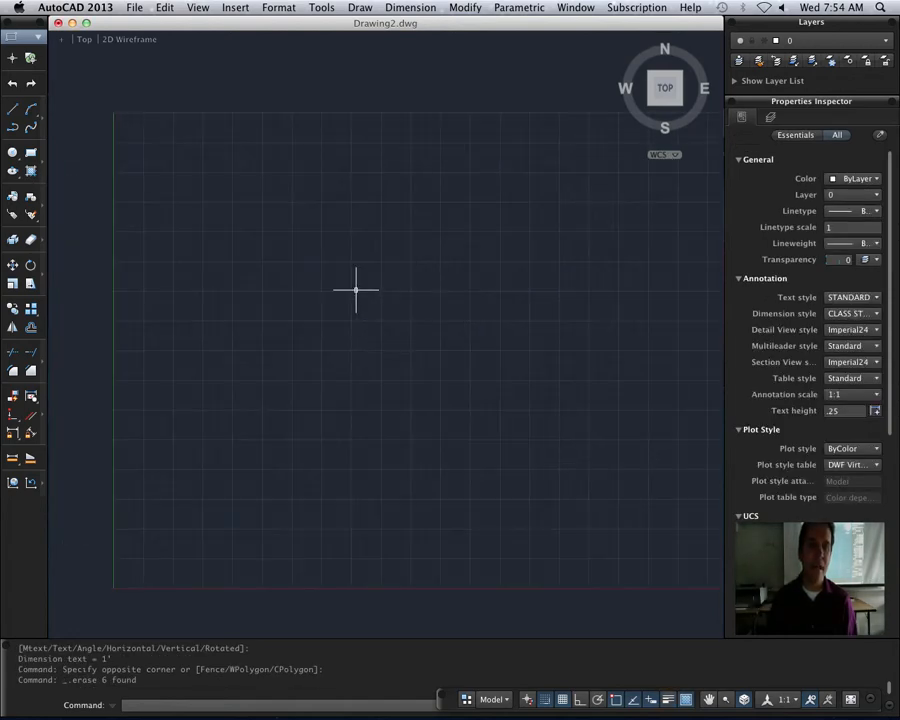
{"action": "scroll", "coordinate": [356, 290], "scroll_direction": "up", "scroll_amount": 2}
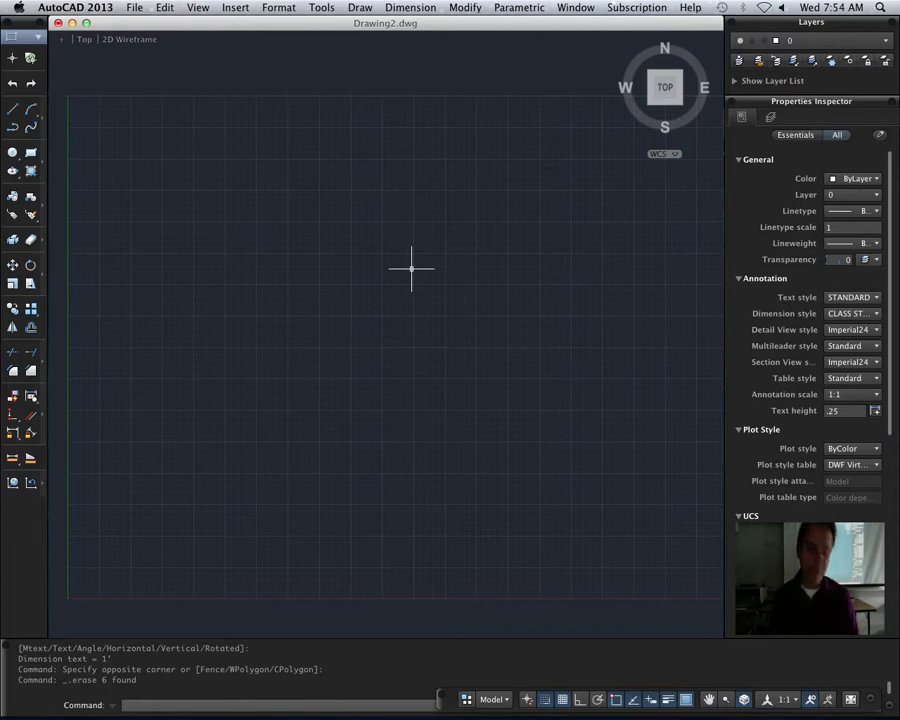
- Set the drawing's length units to Architectural with a precision of 0'-0 1/32"
{"action": "type", "text": "units"}
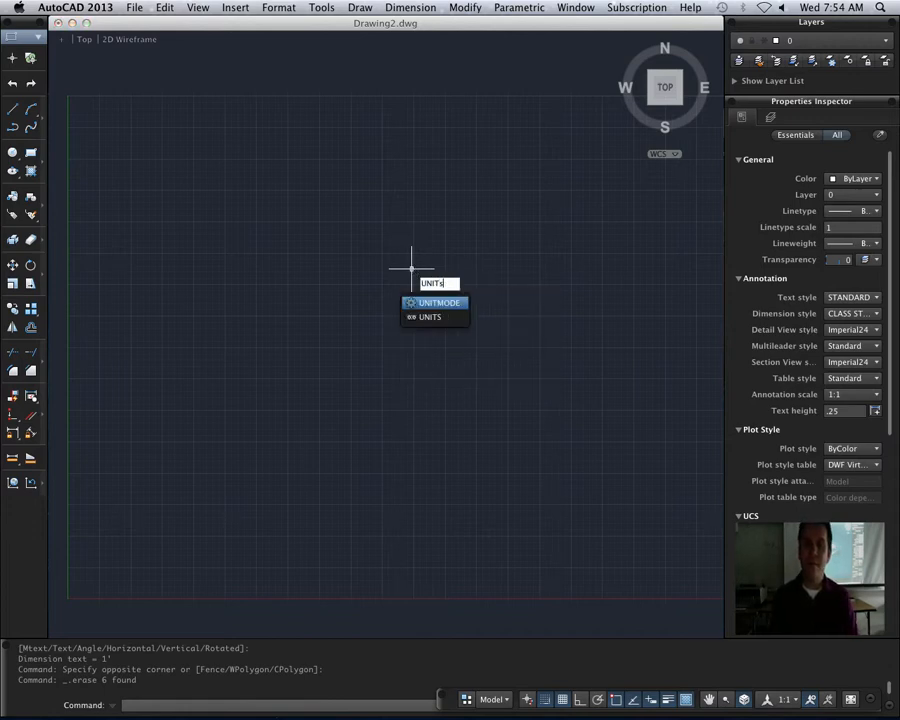
{"action": "key", "text": "Return"}
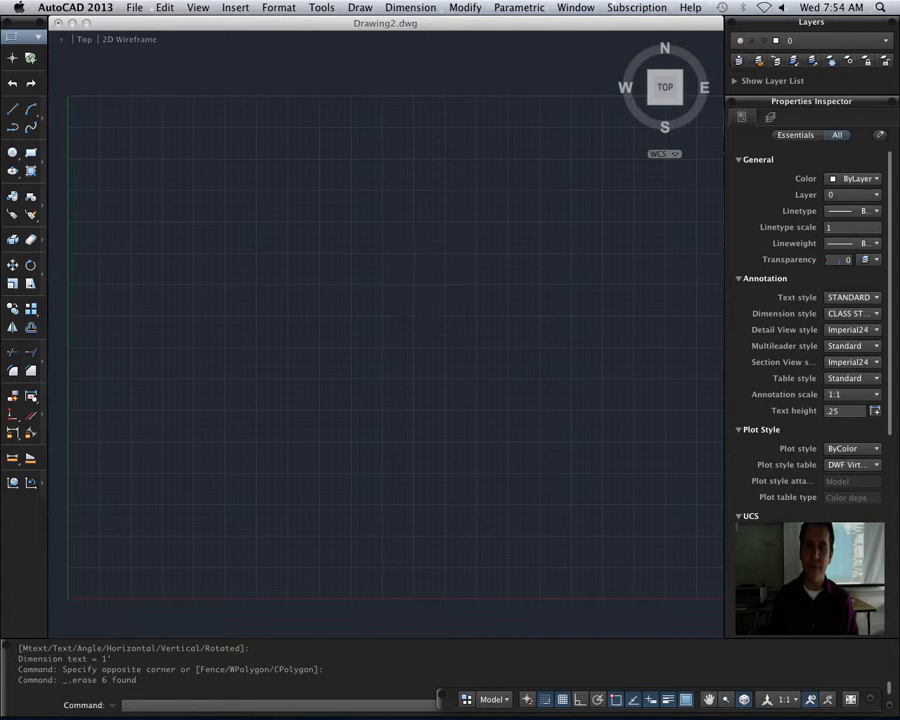
{"action": "left_click_drag", "start_coordinate": [286, 286], "coordinate": [411, 165]}
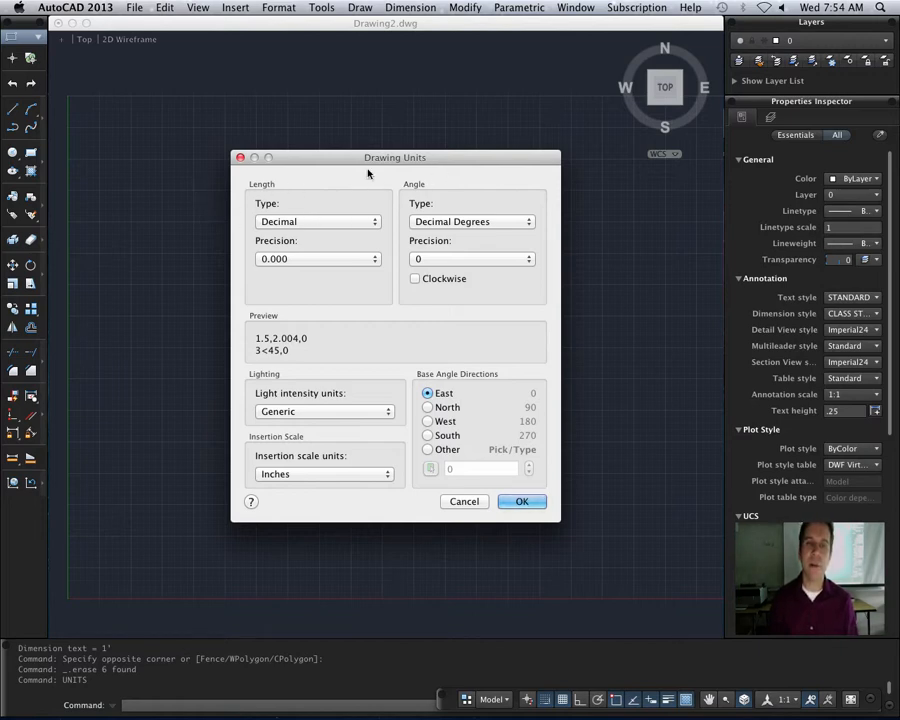
{"action": "left_click", "coordinate": [314, 227]}
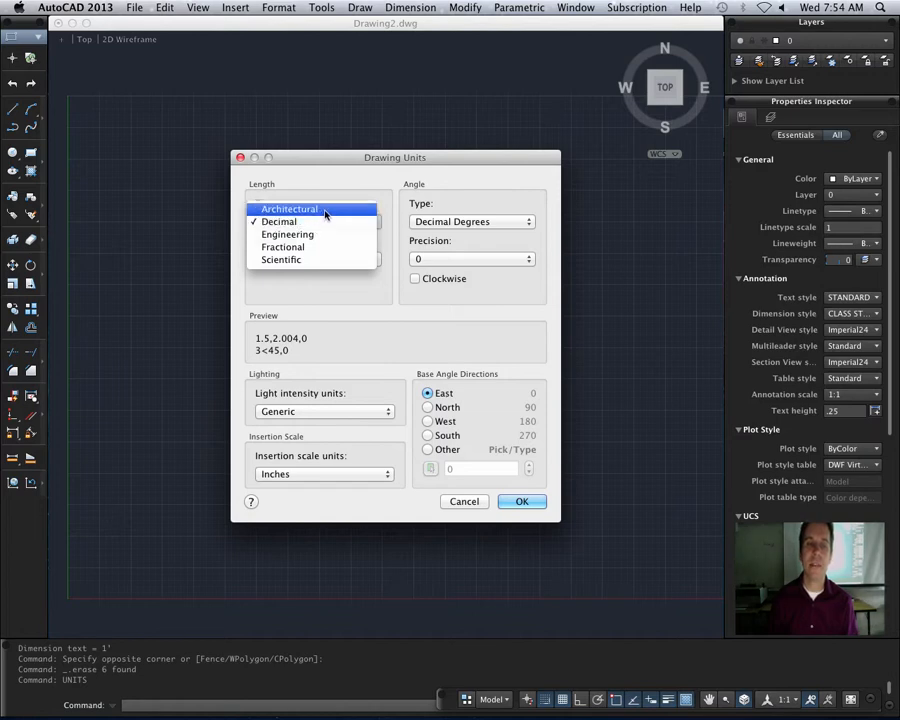
{"action": "left_click", "coordinate": [325, 213]}
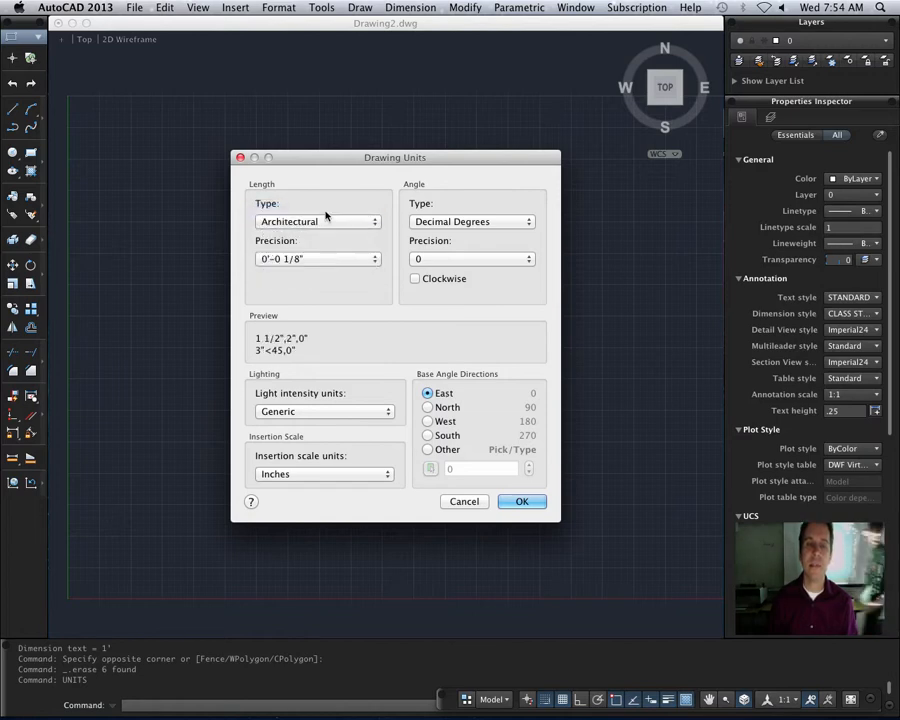
{"action": "left_click", "coordinate": [335, 263]}
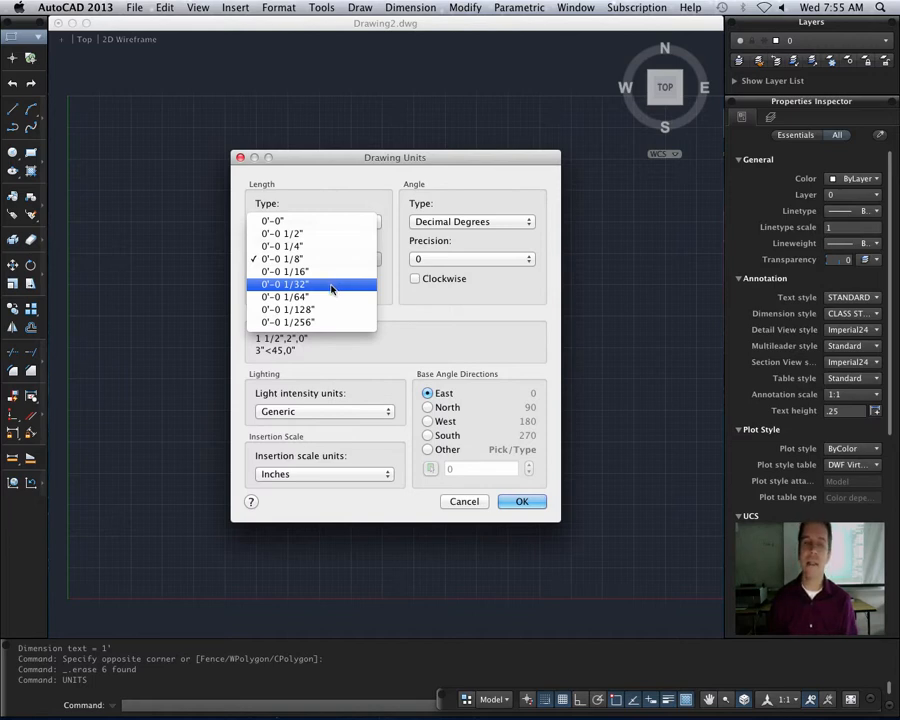
{"action": "left_click", "coordinate": [332, 286]}
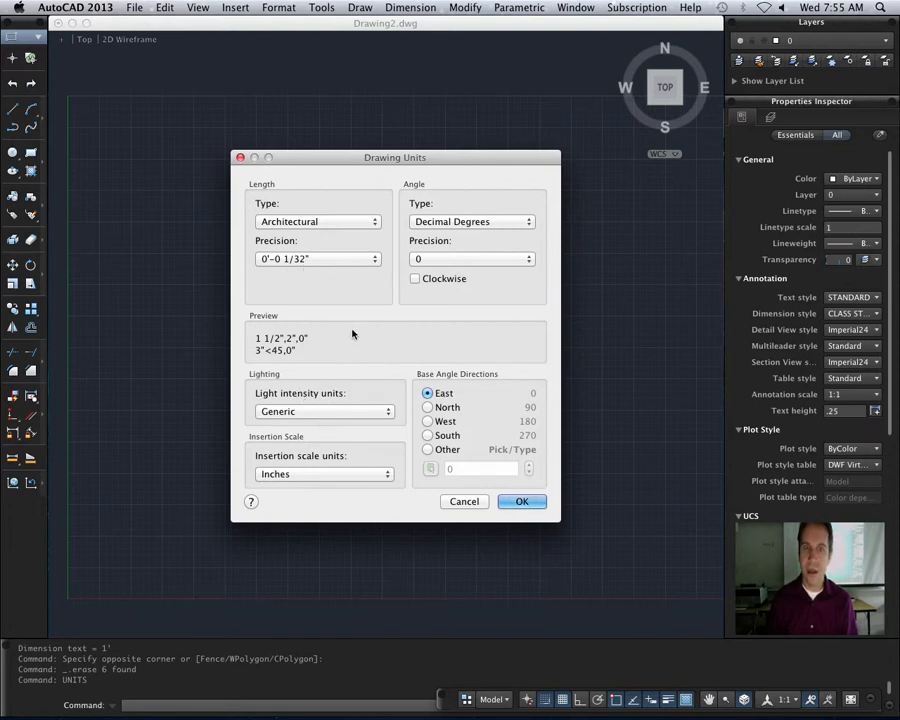
{"action": "left_click", "coordinate": [536, 505]}
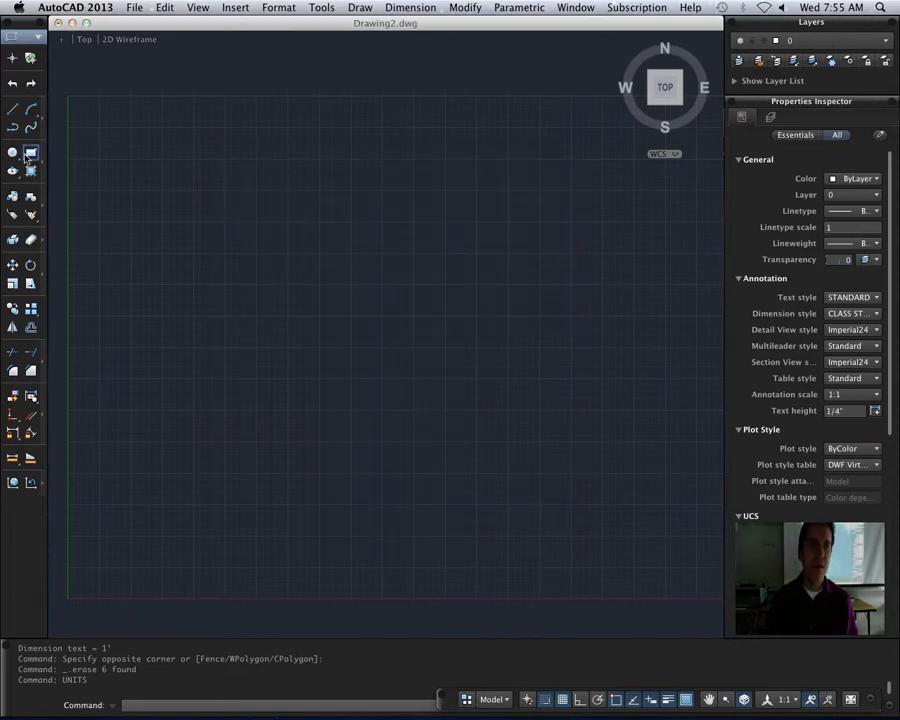
- Draw a single line 1' long, rising to the right at about 9°, starting in the left part of the grid
{"action": "left_click", "coordinate": [13, 116]}
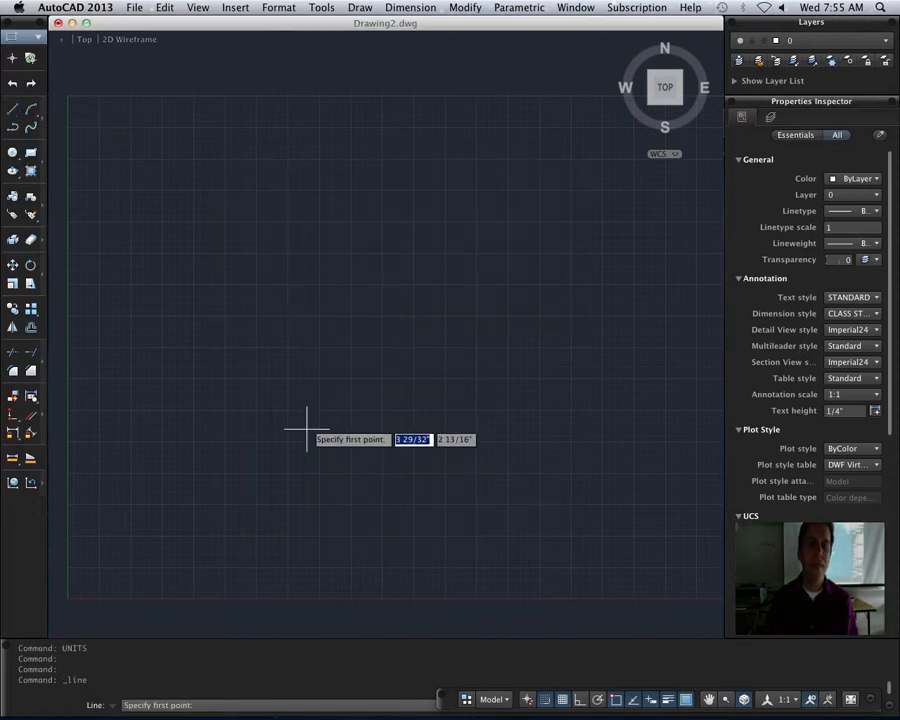
{"action": "left_click", "coordinate": [224, 348]}
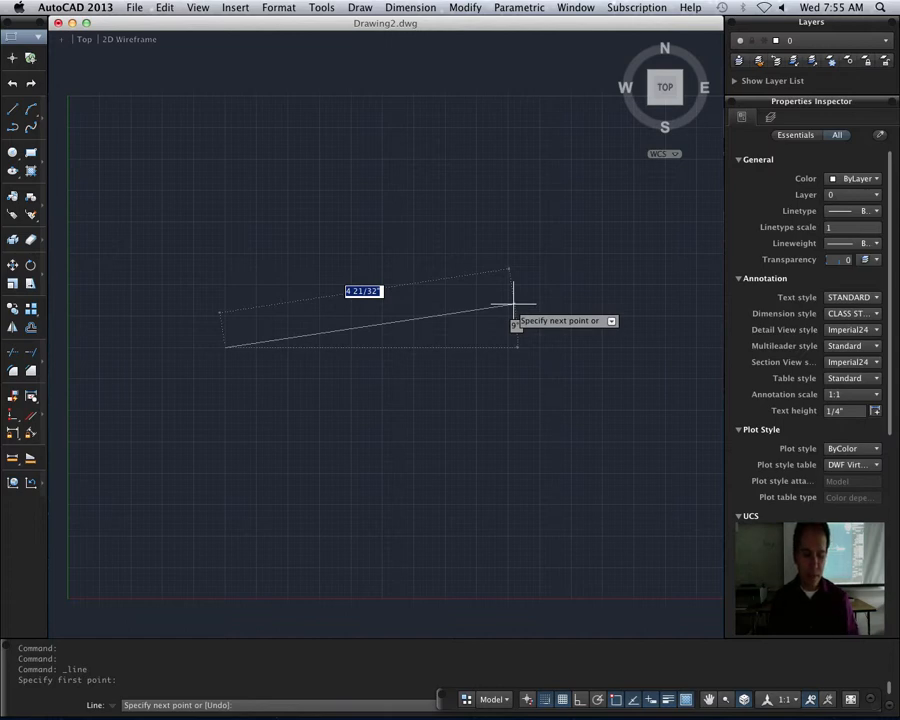
{"action": "type", "text": "1"}
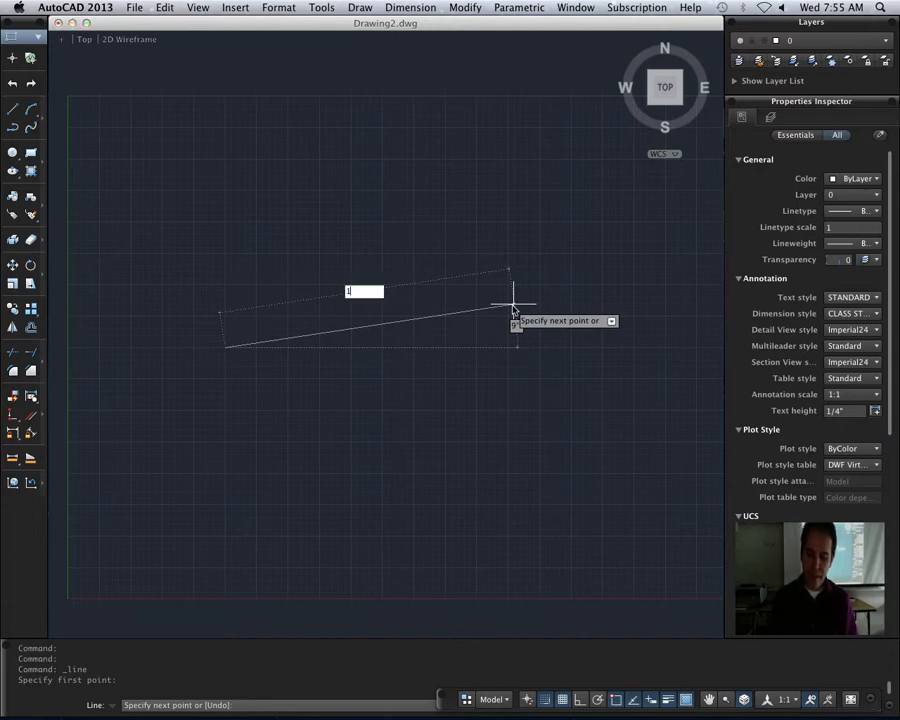
{"action": "type", "text": "'"}
{"action": "key", "text": "Return"}
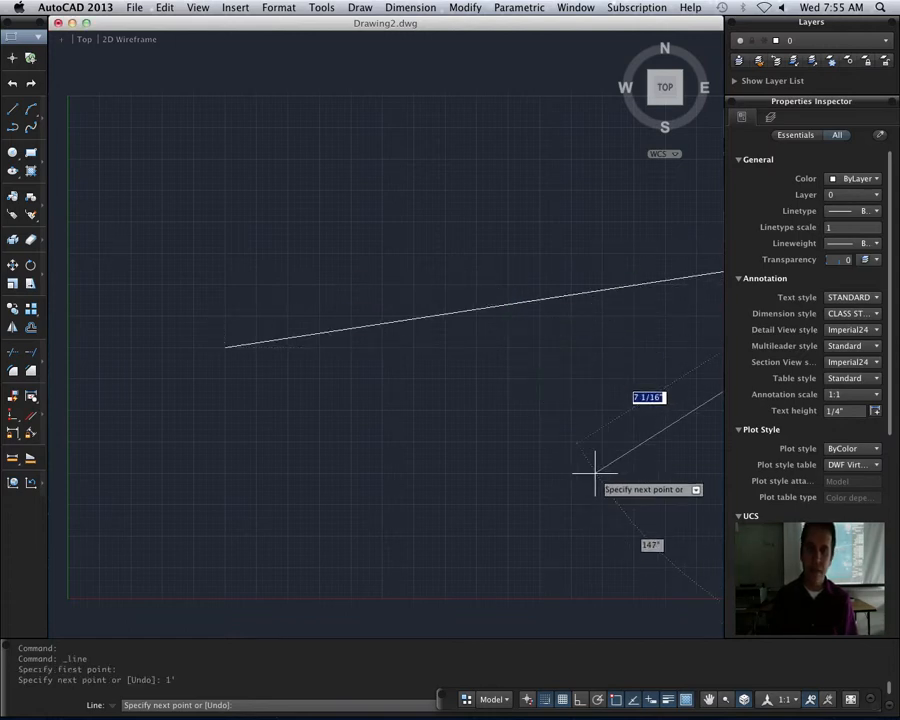
{"action": "scroll", "coordinate": [600, 444], "scroll_direction": "down", "scroll_amount": 4}
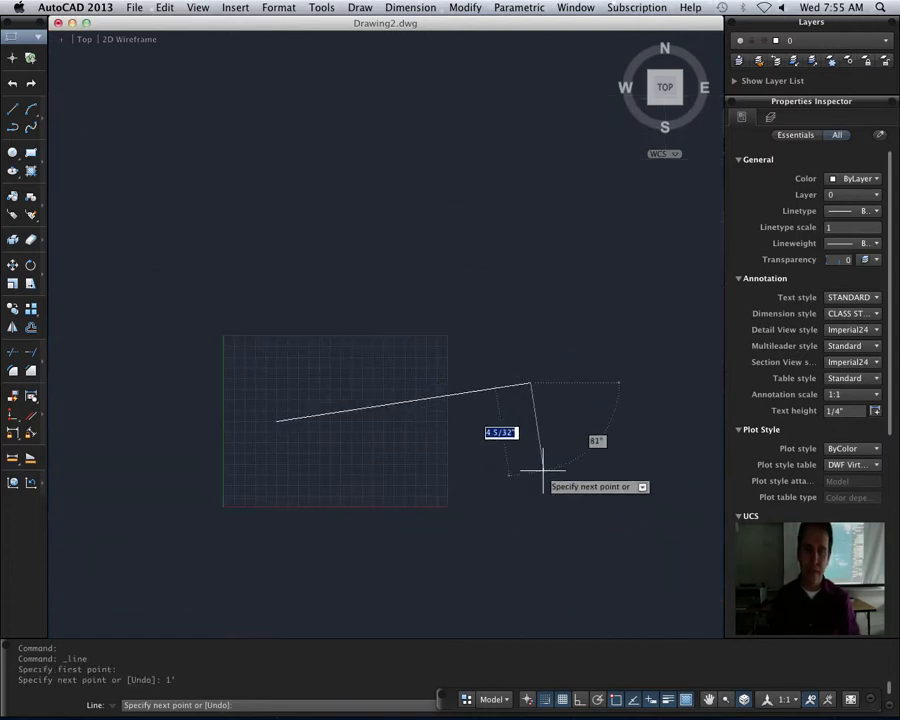
{"action": "key", "text": "Escape"}
- Add an aligned dimension between the sloping line's endpoints, with the dimension line placed above it
{"action": "left_click", "coordinate": [400, 8]}
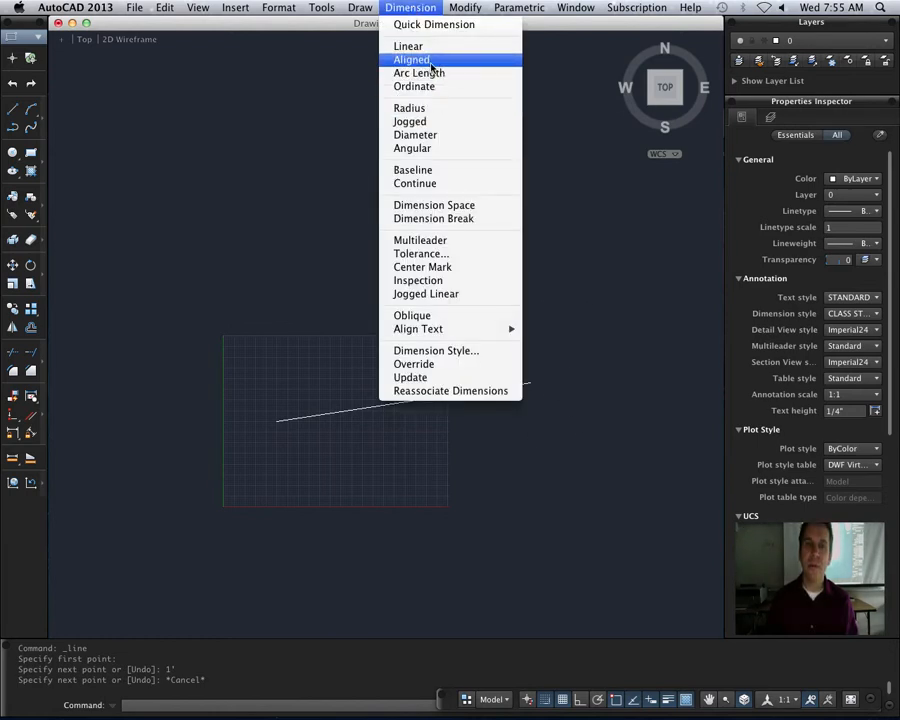
{"action": "left_click", "coordinate": [431, 60]}
{"action": "left_click", "coordinate": [277, 420]}
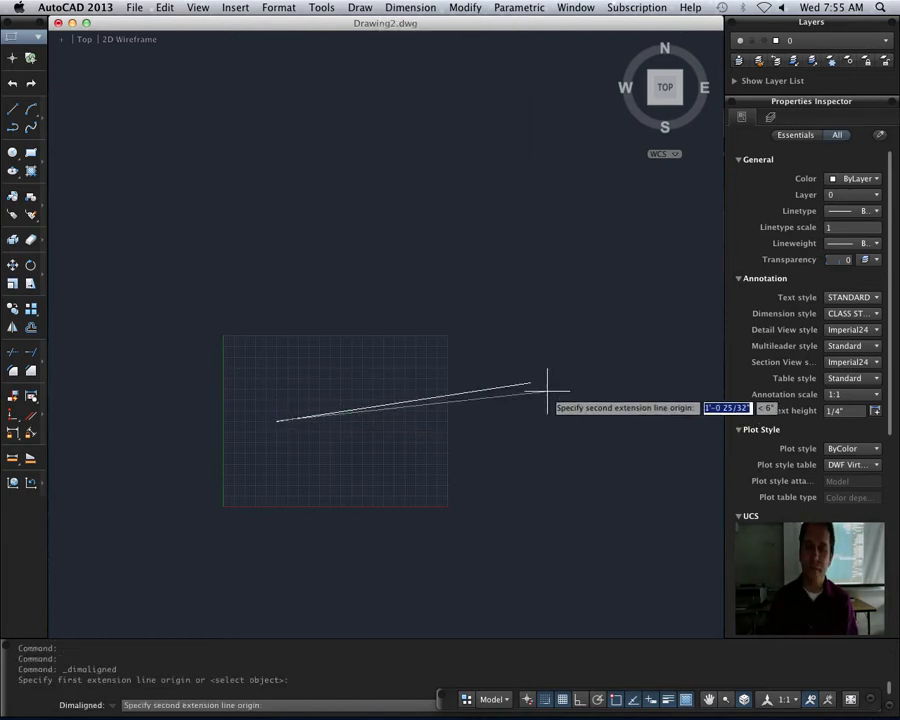
{"action": "left_click", "coordinate": [529, 382]}
{"action": "left_click", "coordinate": [410, 374]}
{"action": "scroll", "coordinate": [408, 378], "scroll_direction": "up", "scroll_amount": 3}
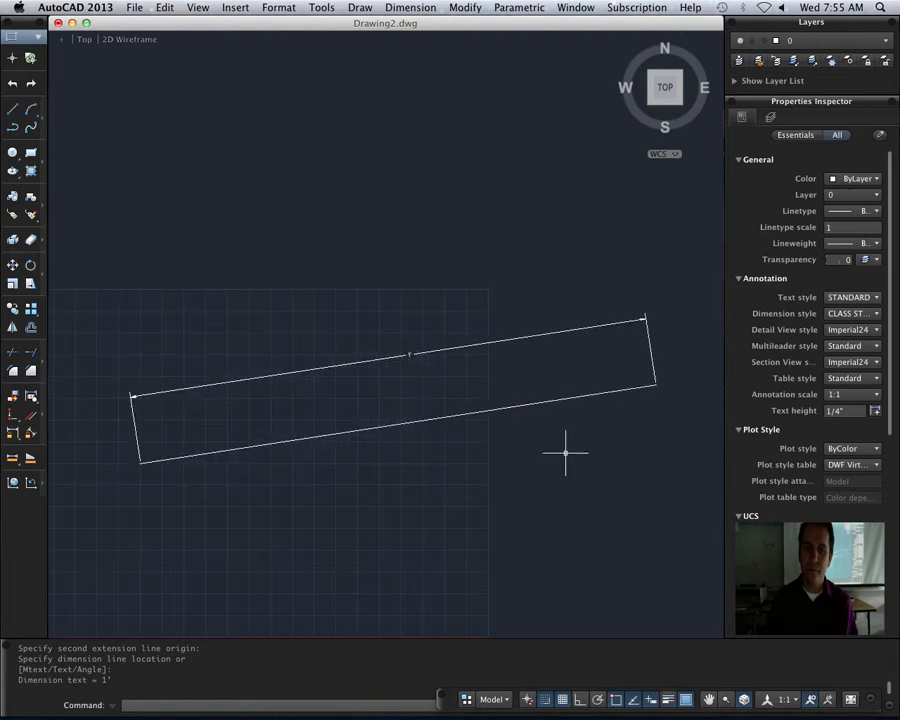
{"action": "scroll", "coordinate": [565, 452], "scroll_direction": "up", "scroll_amount": 3}
{"action": "scroll", "coordinate": [474, 576], "scroll_direction": "down", "scroll_amount": 4}
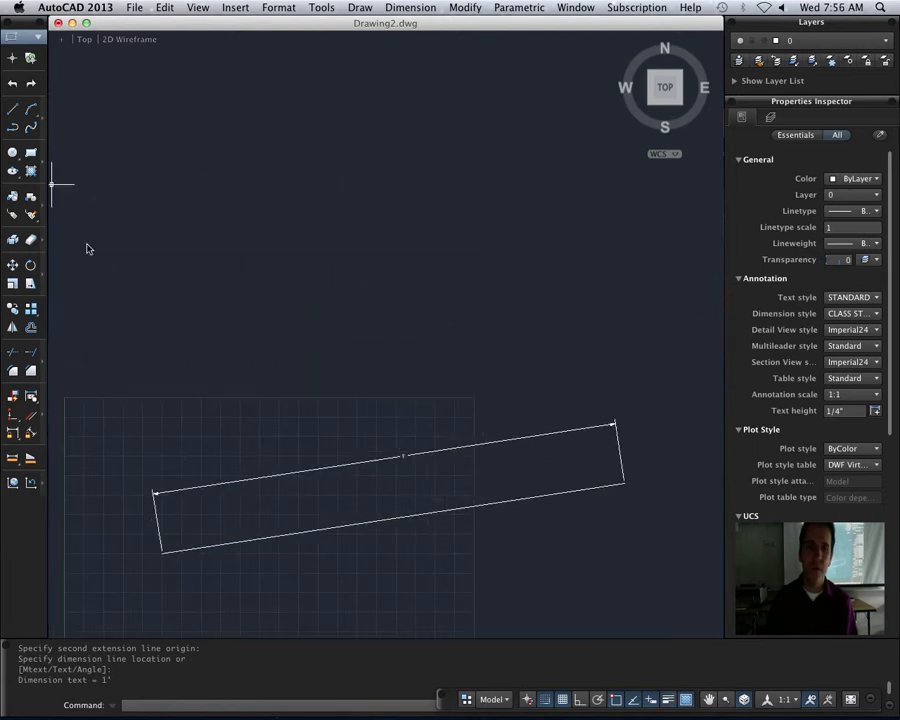
- Draw a second sloping line 1'8" long at about 9°, above the dimensioned line
{"action": "left_click", "coordinate": [12, 109]}
{"action": "left_click", "coordinate": [181, 369]}
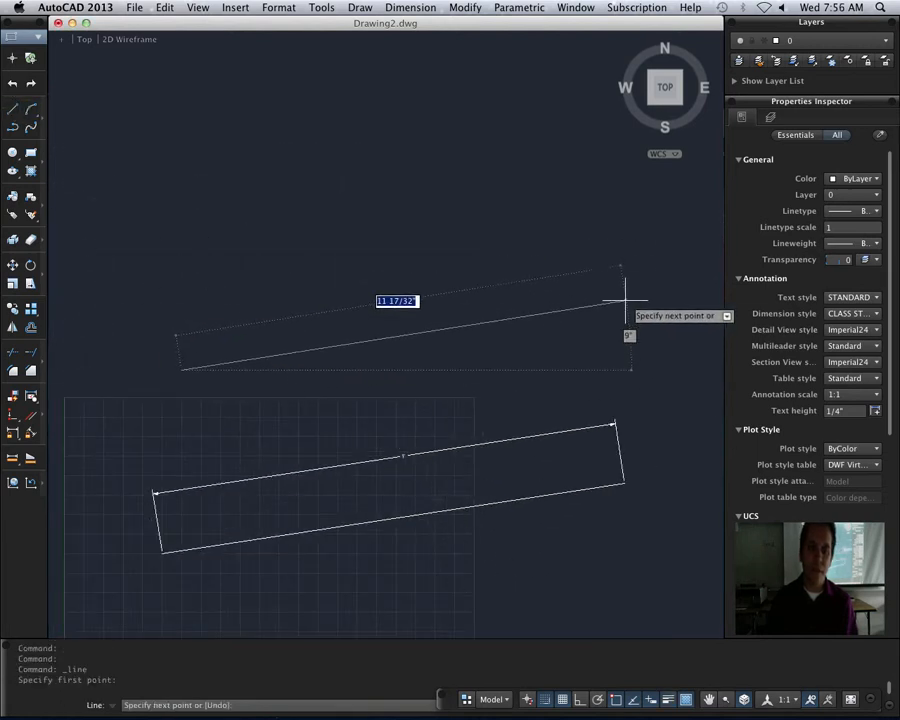
{"action": "type", "text": "1'"}
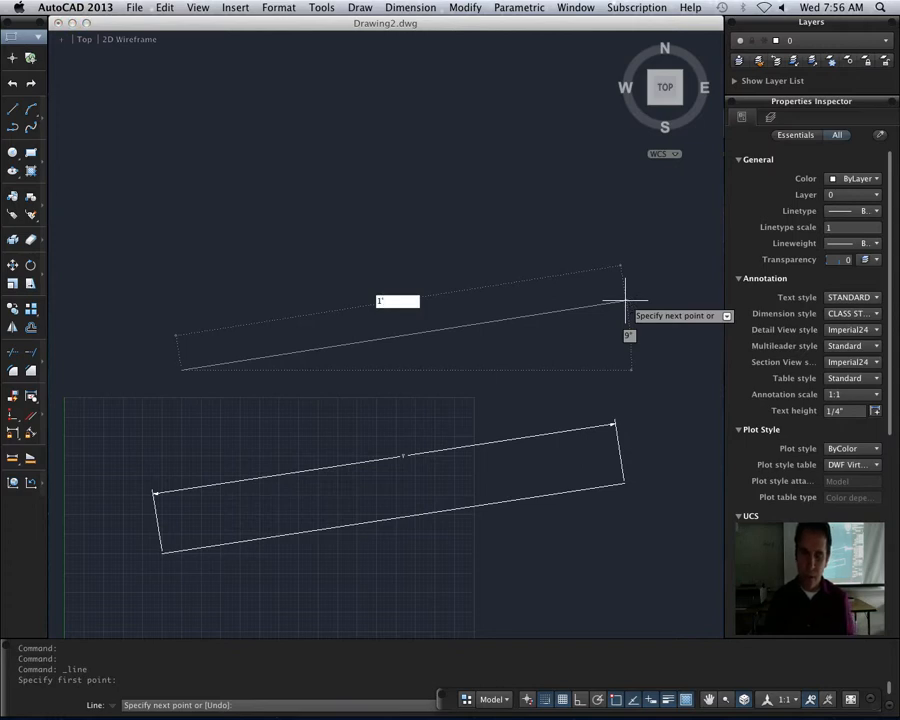
{"action": "type", "text": "12"}
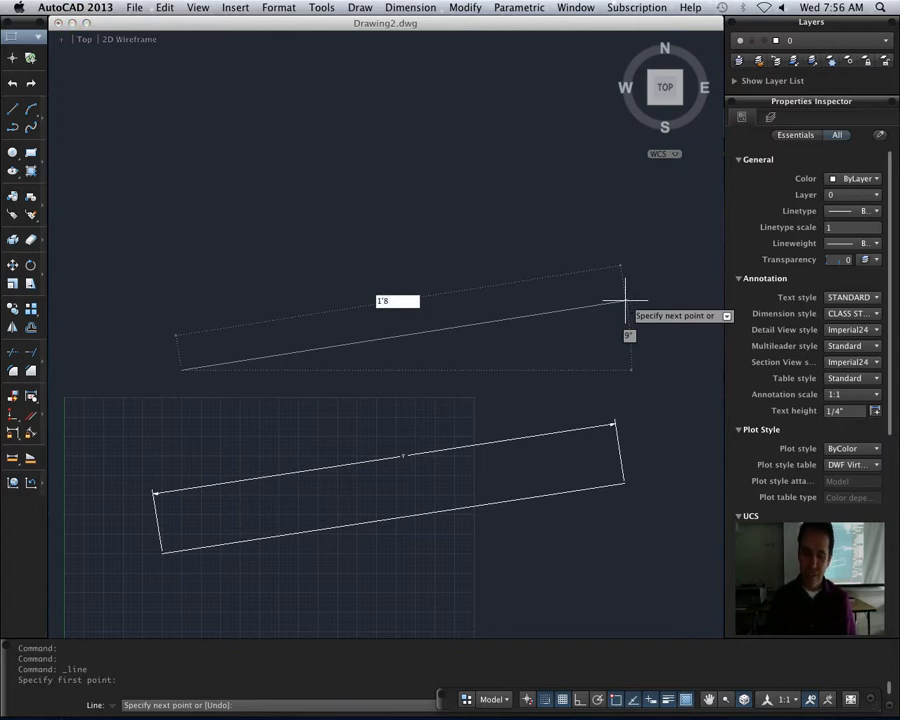
{"action": "type", "text": "\""}
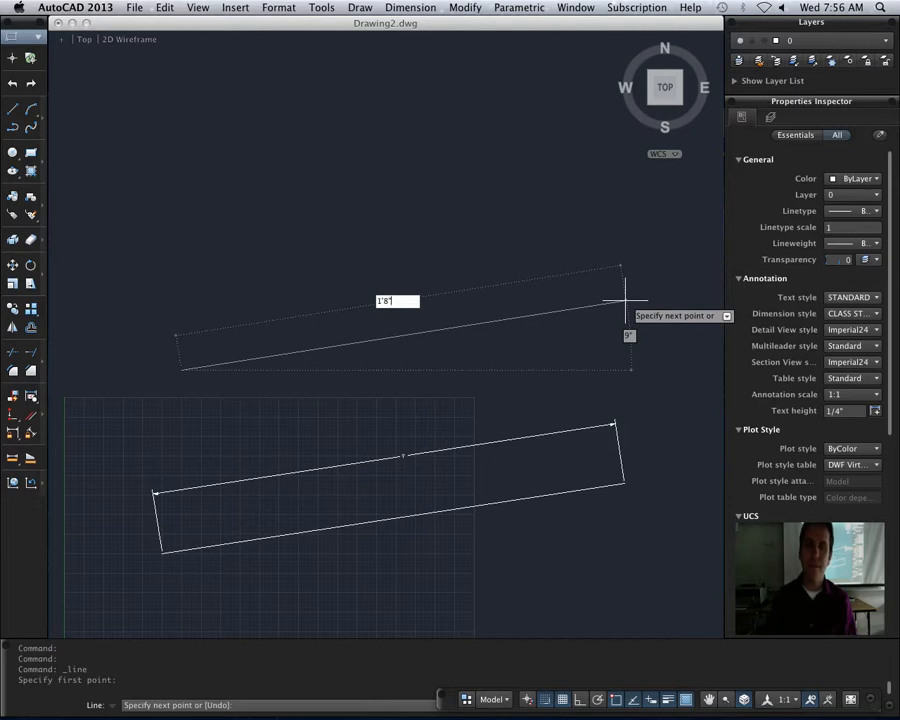
{"action": "key", "text": "Return"}
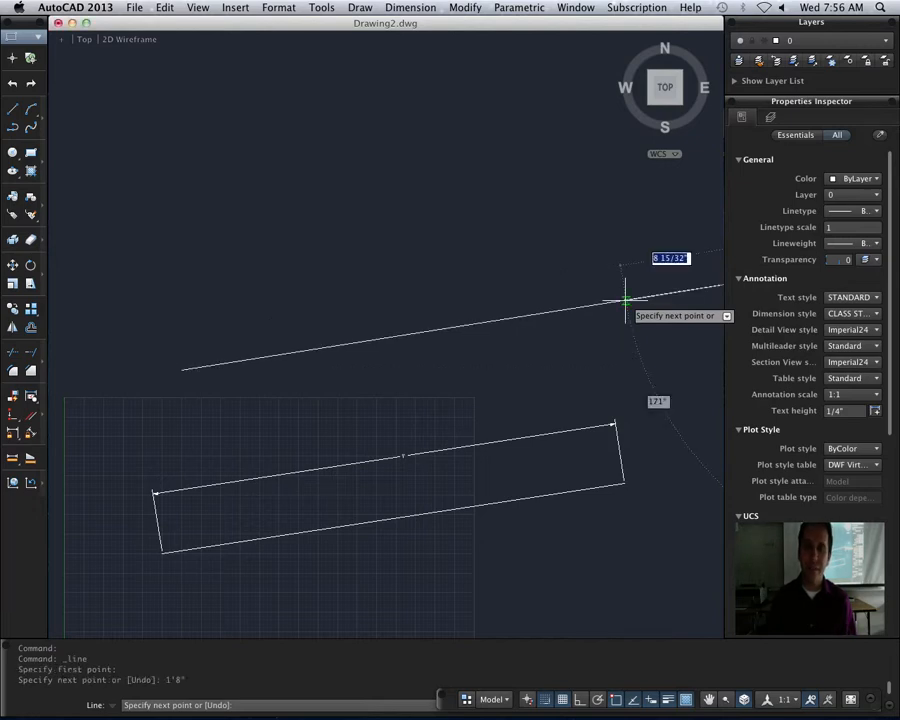
{"action": "scroll", "coordinate": [658, 350], "scroll_direction": "down", "scroll_amount": 4}
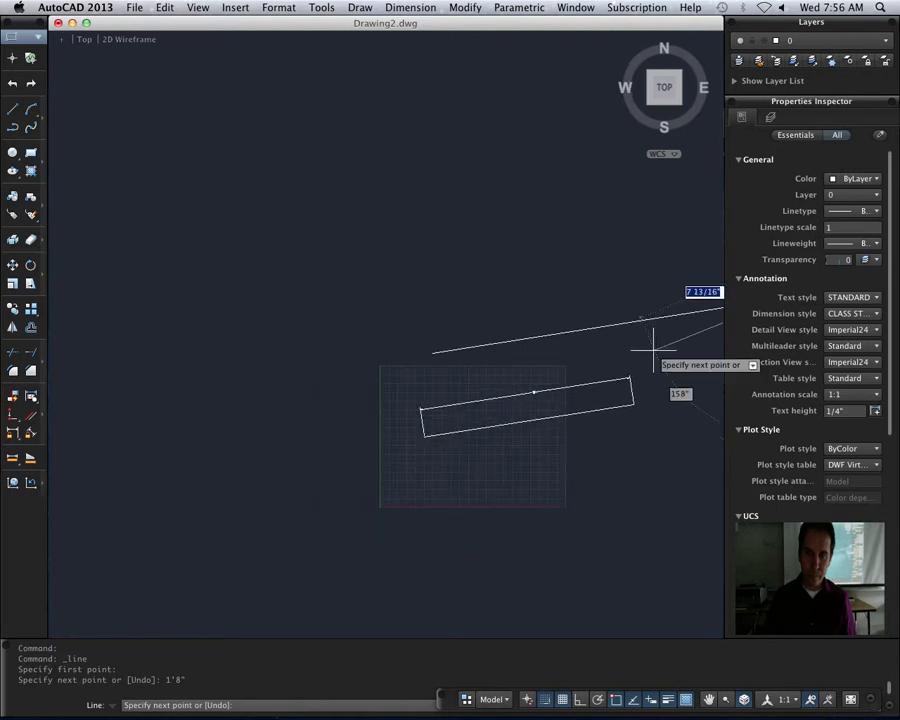
{"action": "middle_click_drag", "start_coordinate": [655, 350], "coordinate": [408, 362]}
{"action": "key", "text": "Escape"}
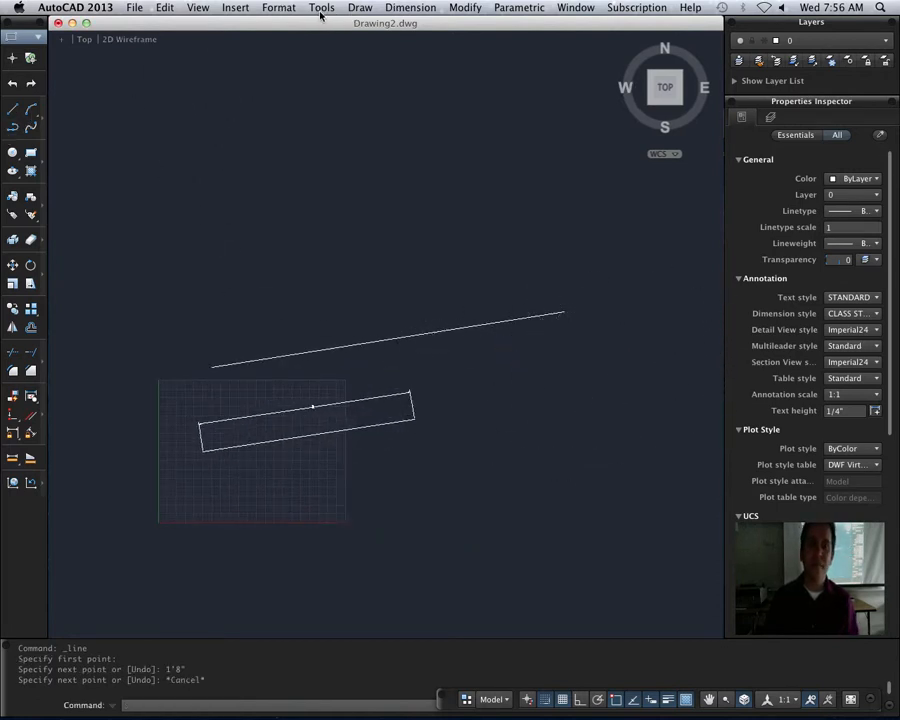
- Add an aligned dimension between the endpoints of the upper sloping line, with the dimension line placed above it
{"action": "left_click", "coordinate": [410, 7]}
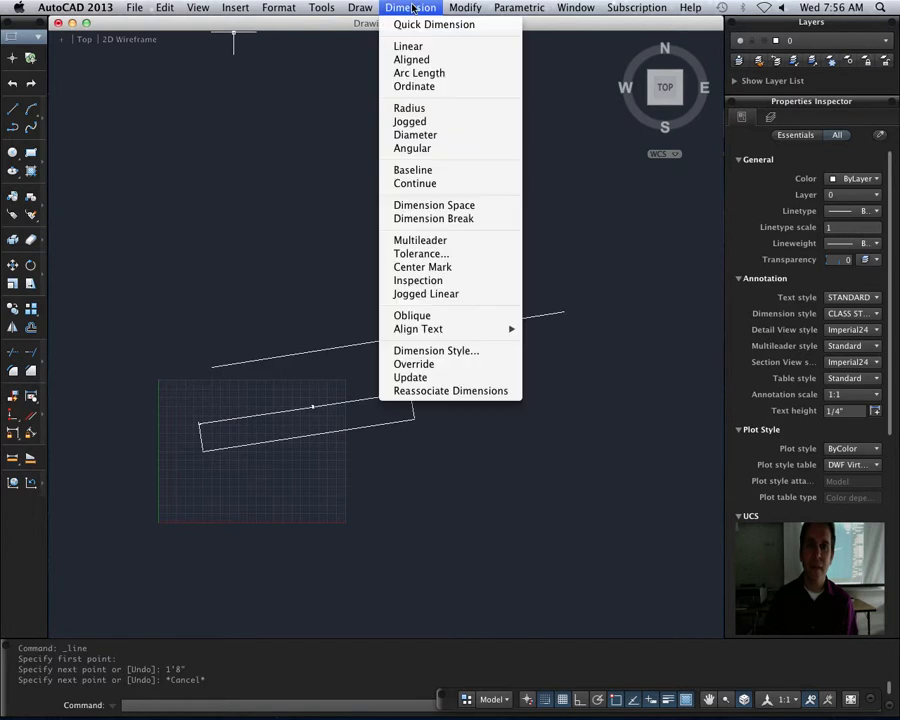
{"action": "left_click", "coordinate": [428, 60]}
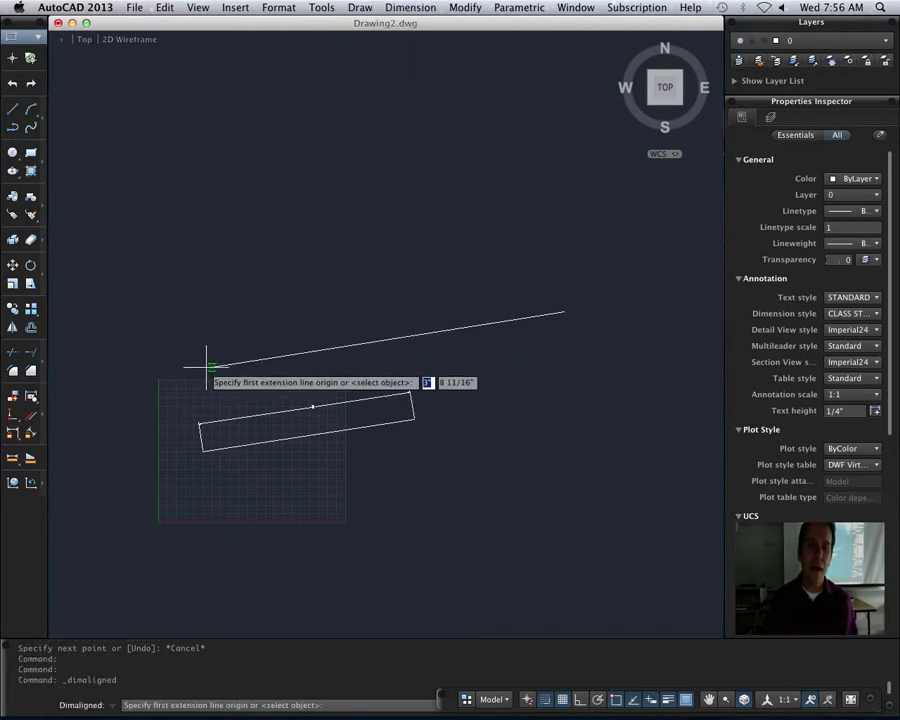
{"action": "left_click", "coordinate": [211, 366]}
{"action": "left_click", "coordinate": [563, 312]}
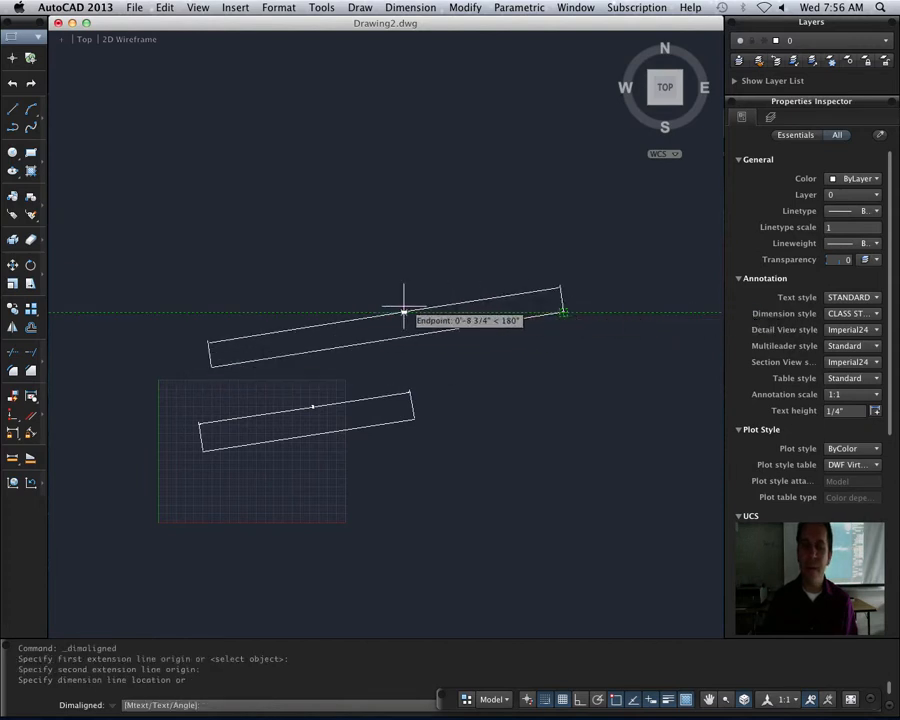
{"action": "left_click", "coordinate": [408, 315]}
{"action": "scroll", "coordinate": [408, 315], "scroll_direction": "up", "scroll_amount": 10}
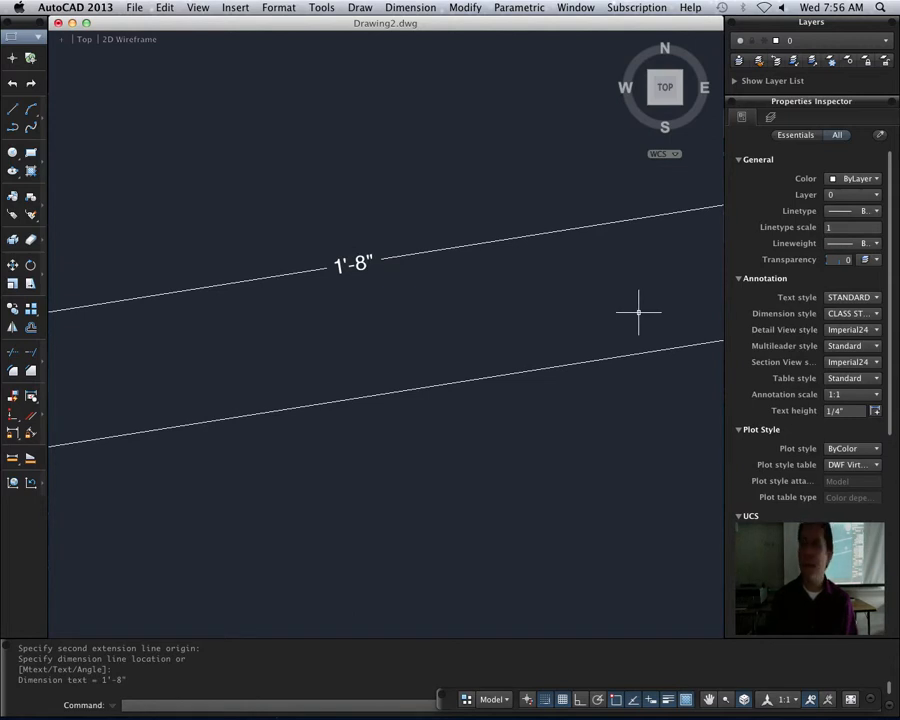
- Draw a single line 1/2" long at about 10°, in the space between the two dimensioned sloping lines
{"action": "scroll", "coordinate": [612, 324], "scroll_direction": "down", "scroll_amount": 5}
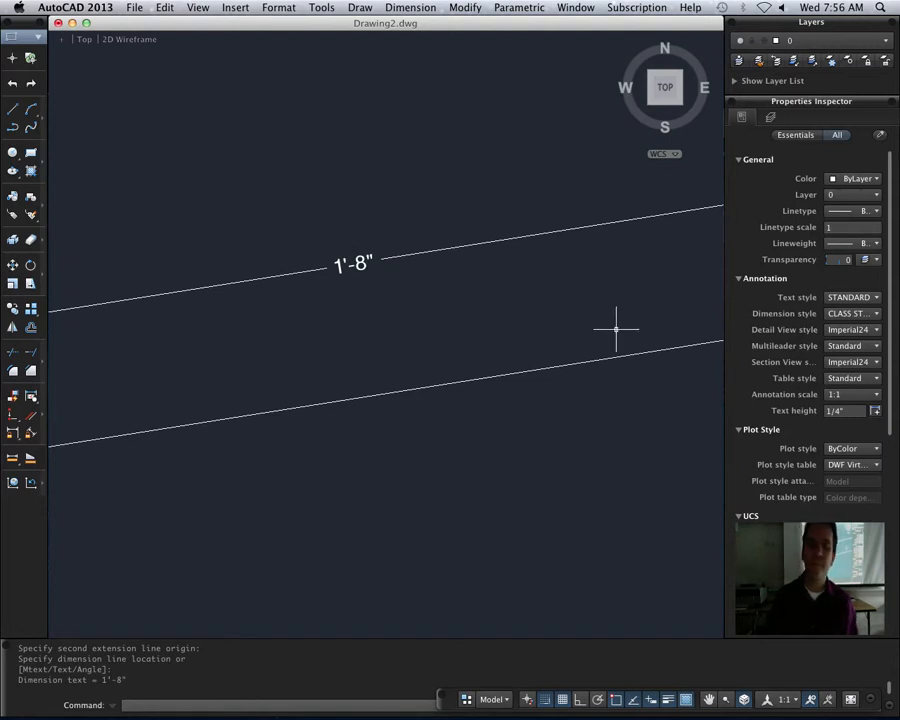
{"action": "scroll", "coordinate": [592, 398], "scroll_direction": "down", "scroll_amount": 1}
{"action": "mouse_move", "coordinate": [567, 474]}
{"action": "middle_mouse_down"}
{"action": "mouse_move", "coordinate": [562, 480]}
{"action": "mouse_move", "coordinate": [636, 312]}
{"action": "middle_mouse_up"}
{"action": "mouse_move", "coordinate": [281, 464]}
{"action": "middle_mouse_down"}
{"action": "mouse_move", "coordinate": [446, 400]}
{"action": "mouse_move", "coordinate": [540, 343]}
{"action": "middle_mouse_up"}
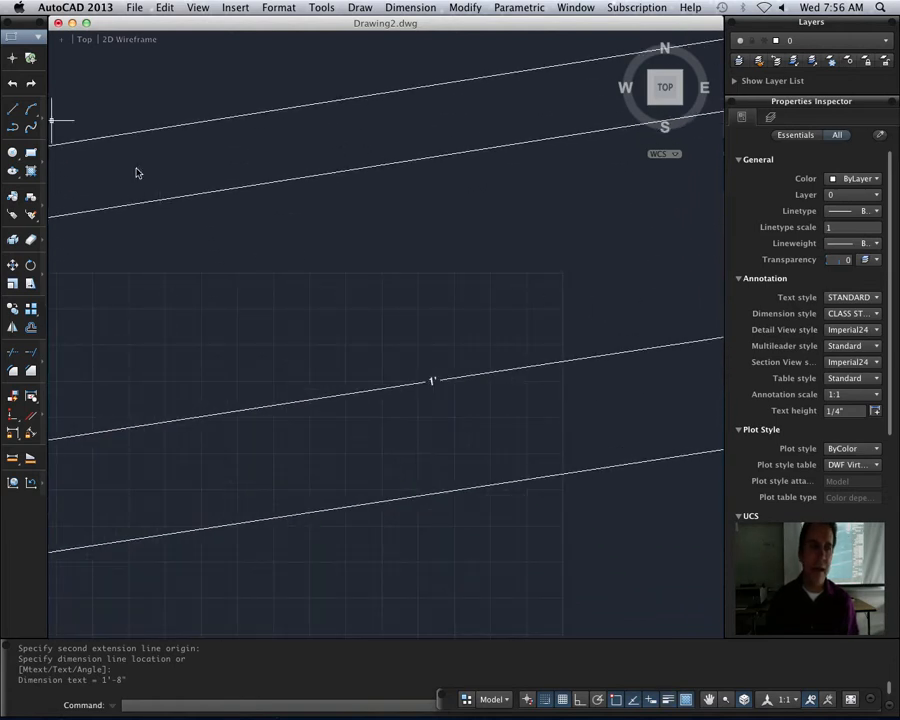
{"action": "left_click", "coordinate": [13, 109]}
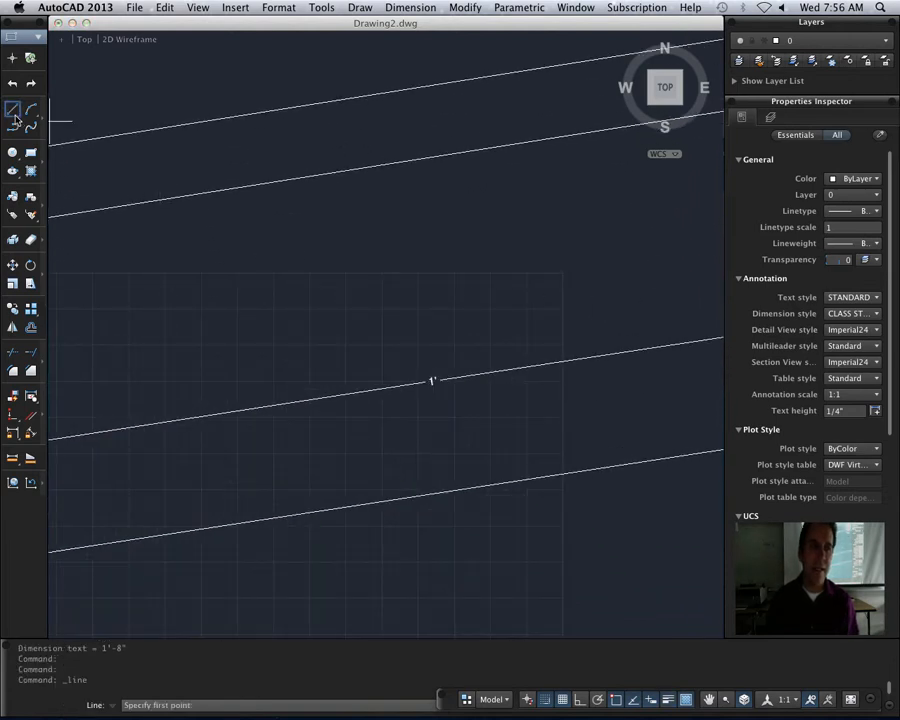
{"action": "left_click", "coordinate": [258, 322]}
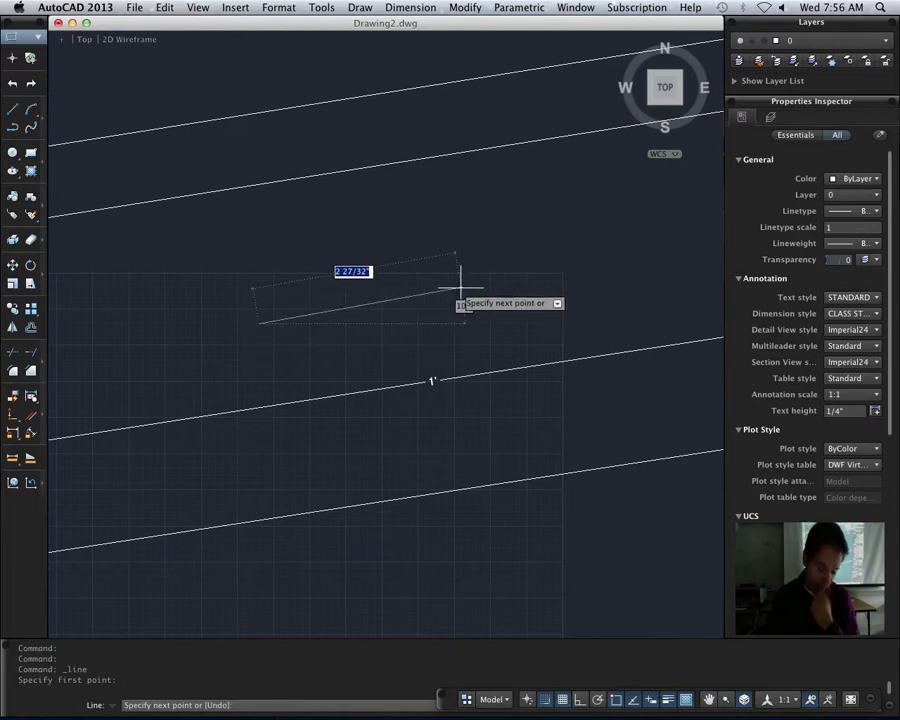
{"action": "type", "text": "1/2"}
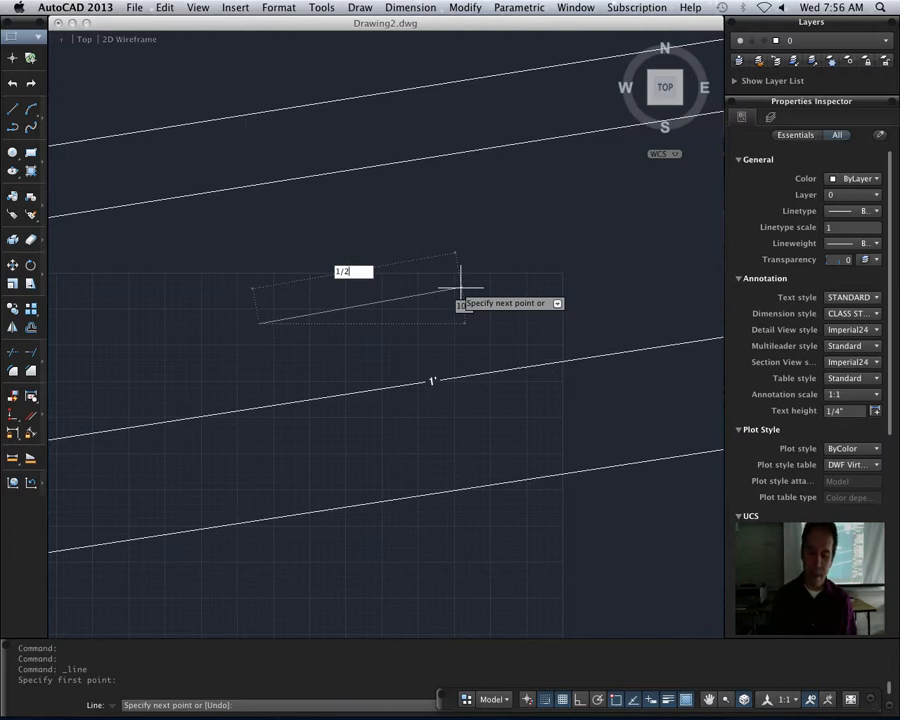
{"action": "type", "text": "\""}
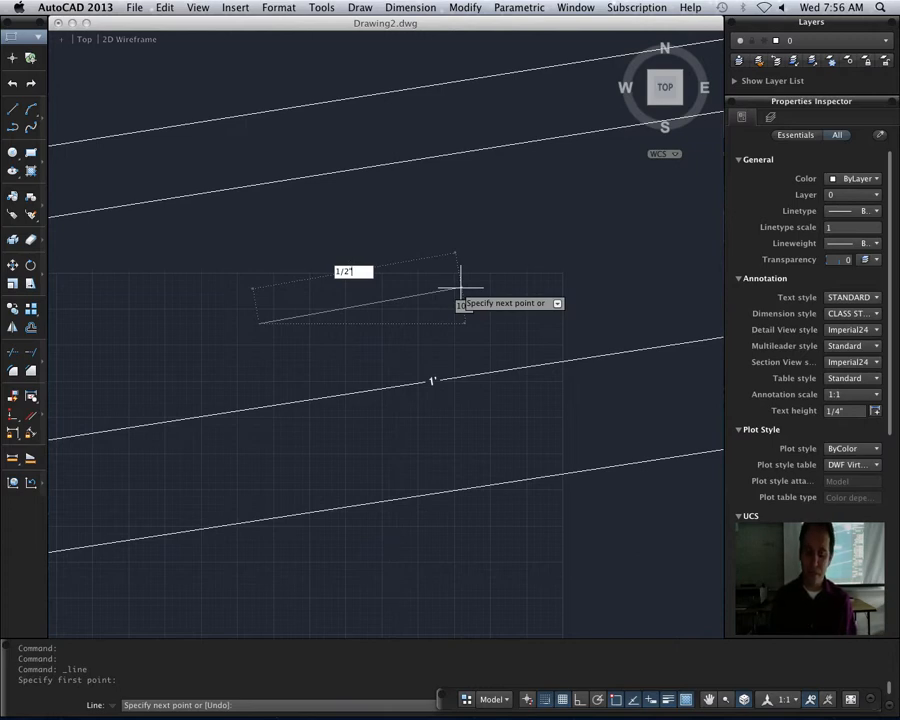
{"action": "key", "text": "Return"}
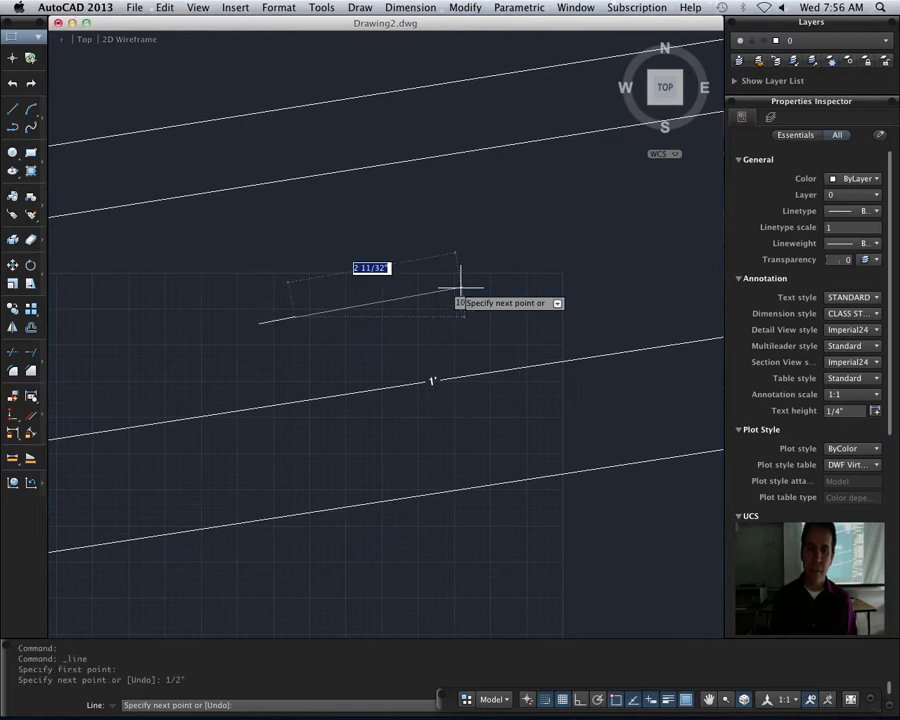
{"action": "key", "text": "Return"}
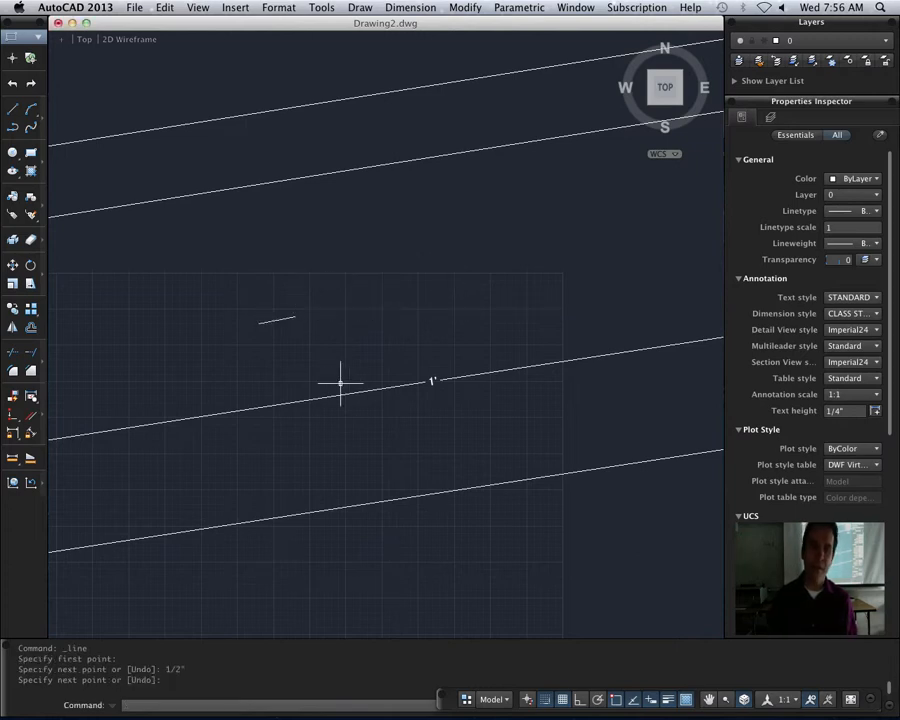
- Add an aligned dimension to the short 1/2" line, with the dimension line placed above it
{"action": "left_click", "coordinate": [410, 7]}
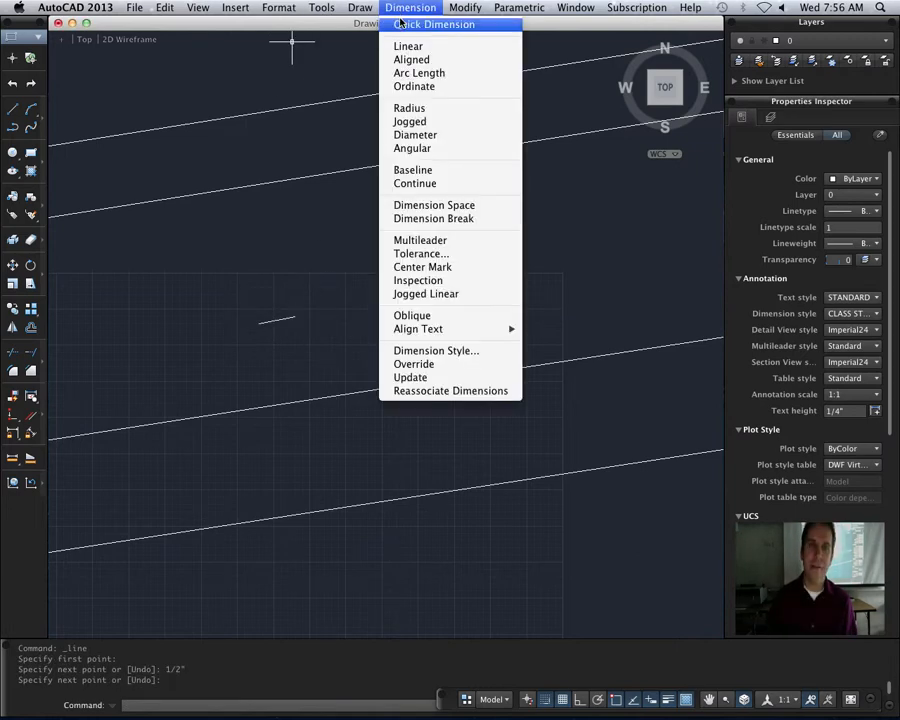
{"action": "left_click", "coordinate": [411, 59]}
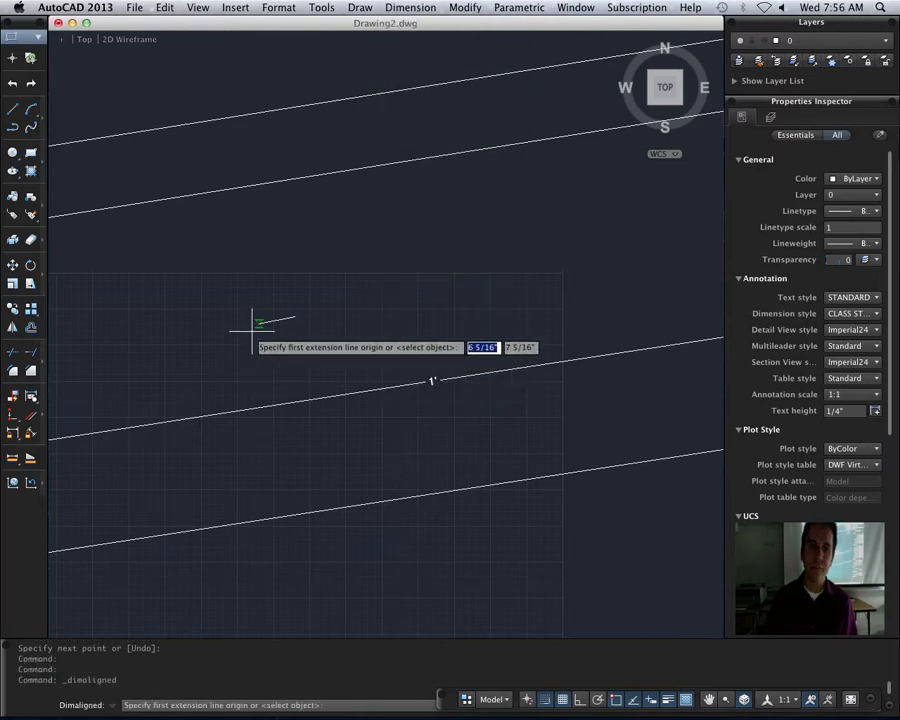
{"action": "left_click", "coordinate": [259, 323]}
{"action": "left_click", "coordinate": [295, 316]}
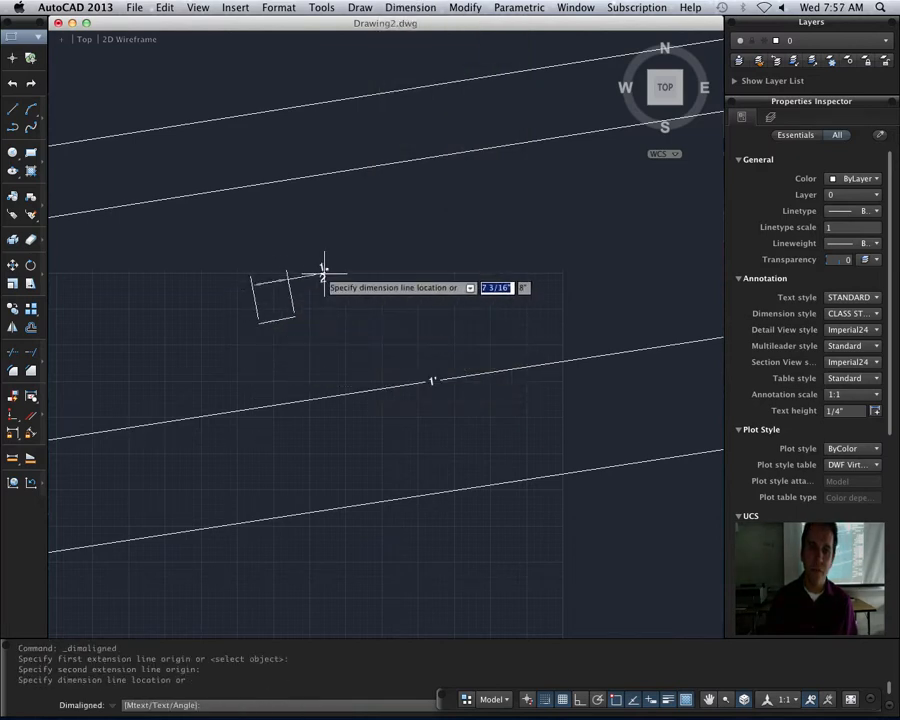
{"action": "left_click", "coordinate": [316, 262]}
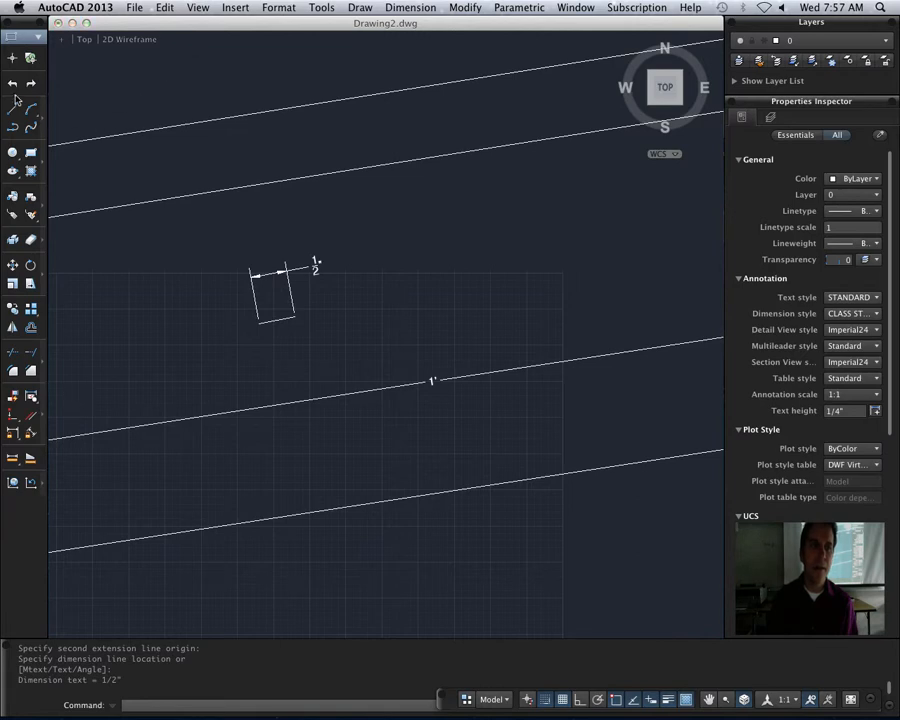
- Draw a single line 1/2' long at about 13°, between the short dimensioned line and the 1' dimension
{"action": "left_click", "coordinate": [12, 110]}
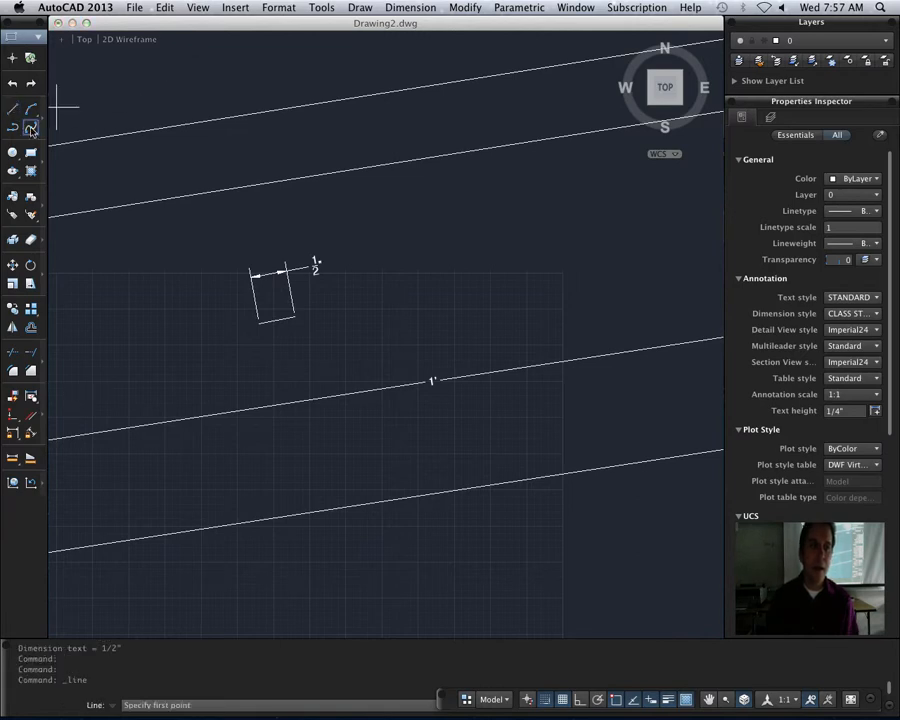
{"action": "left_click", "coordinate": [114, 404]}
{"action": "type", "text": "1"}
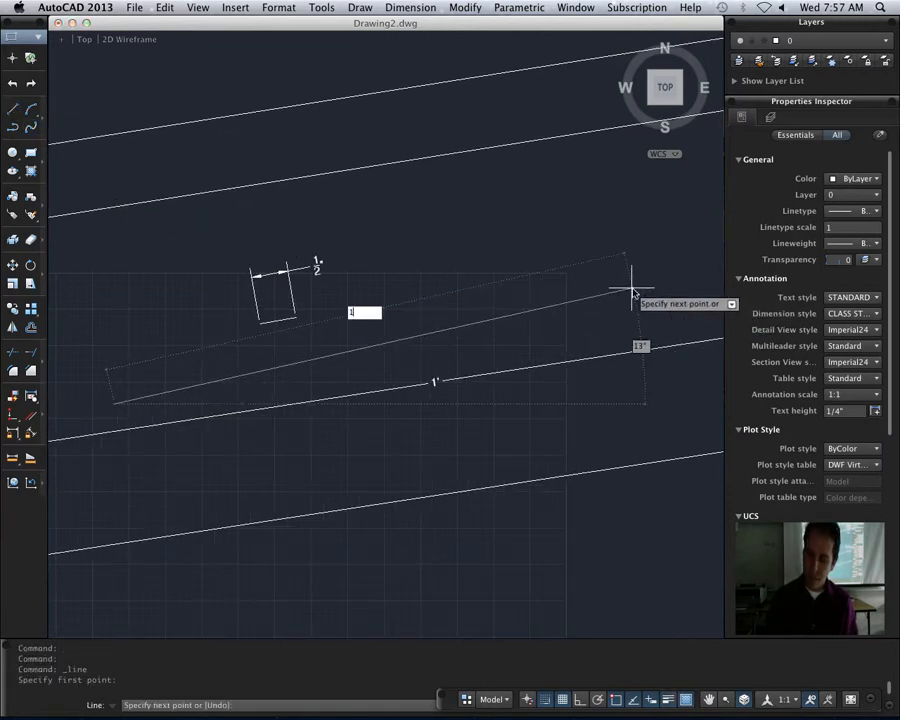
{"action": "type", "text": "/"}
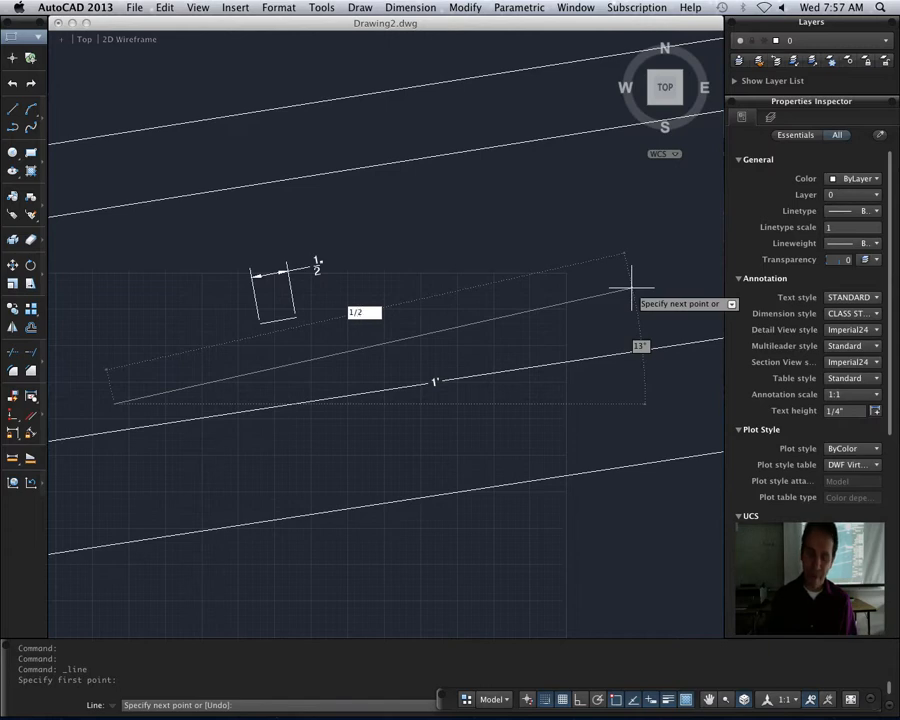
{"action": "type", "text": "2"}
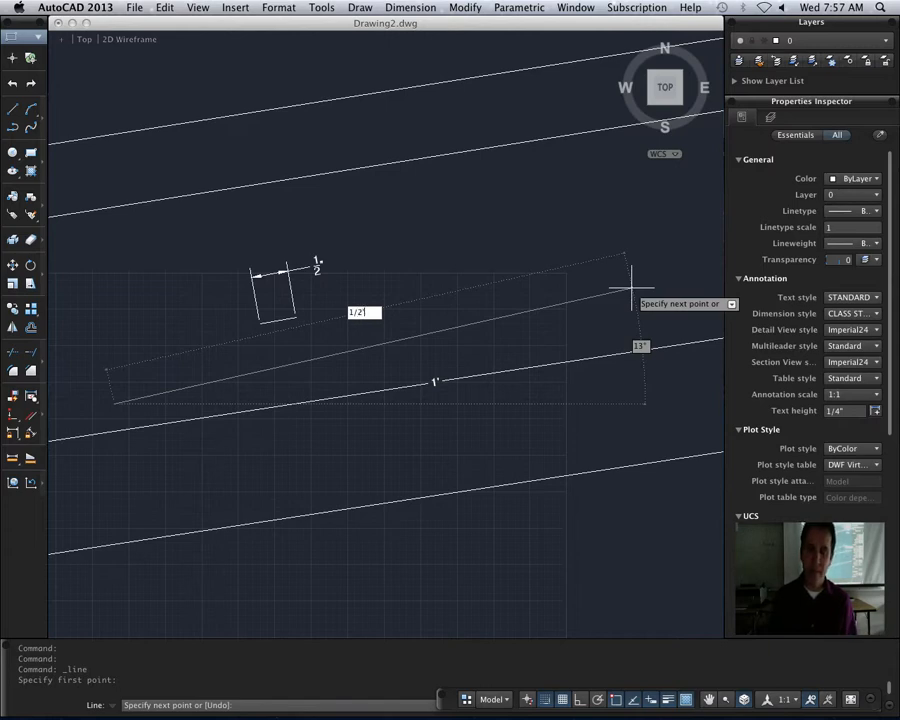
{"action": "type", "text": "'"}
{"action": "key", "text": "Return"}
{"action": "key", "text": "Return"}
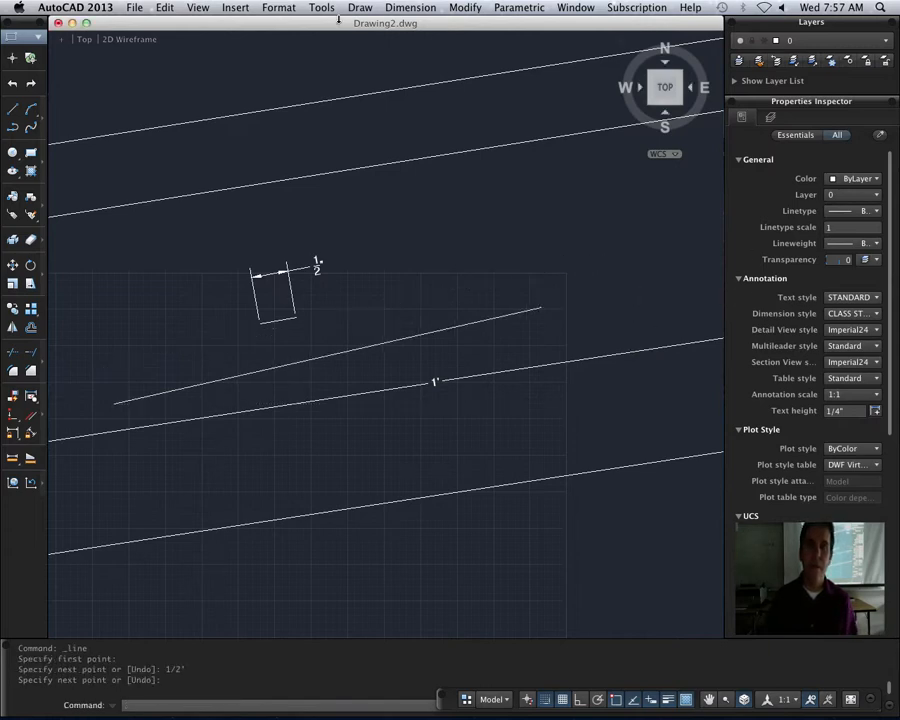
- Add an aligned dimension between the endpoints of the 1/2' line, with the dimension line placed just above it
{"action": "left_click", "coordinate": [410, 7]}
{"action": "mouse_move", "coordinate": [465, 7]}
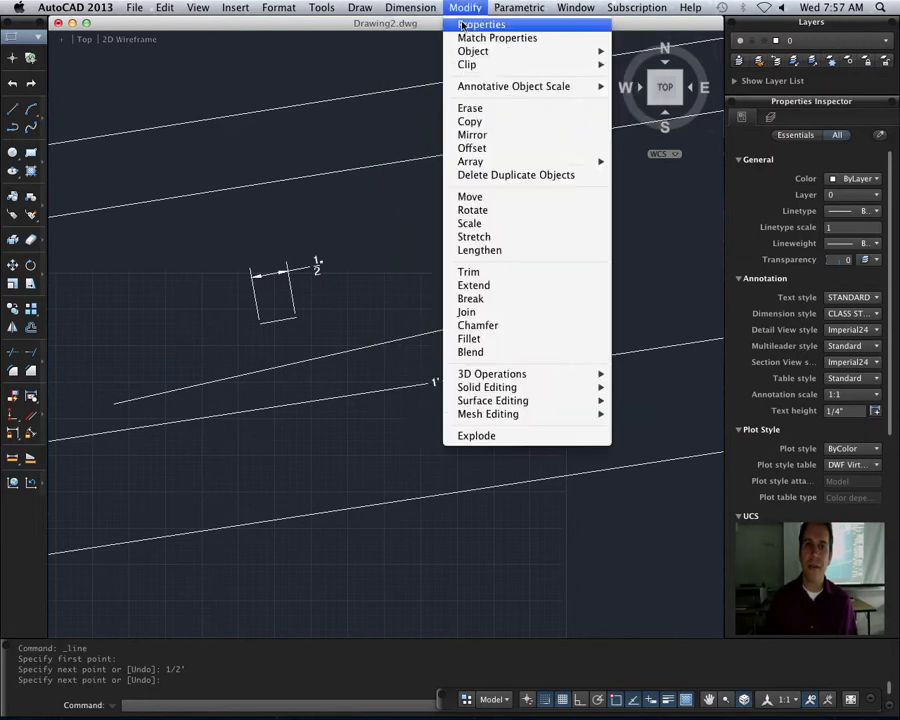
{"action": "mouse_move", "coordinate": [410, 7]}
{"action": "left_click", "coordinate": [405, 59]}
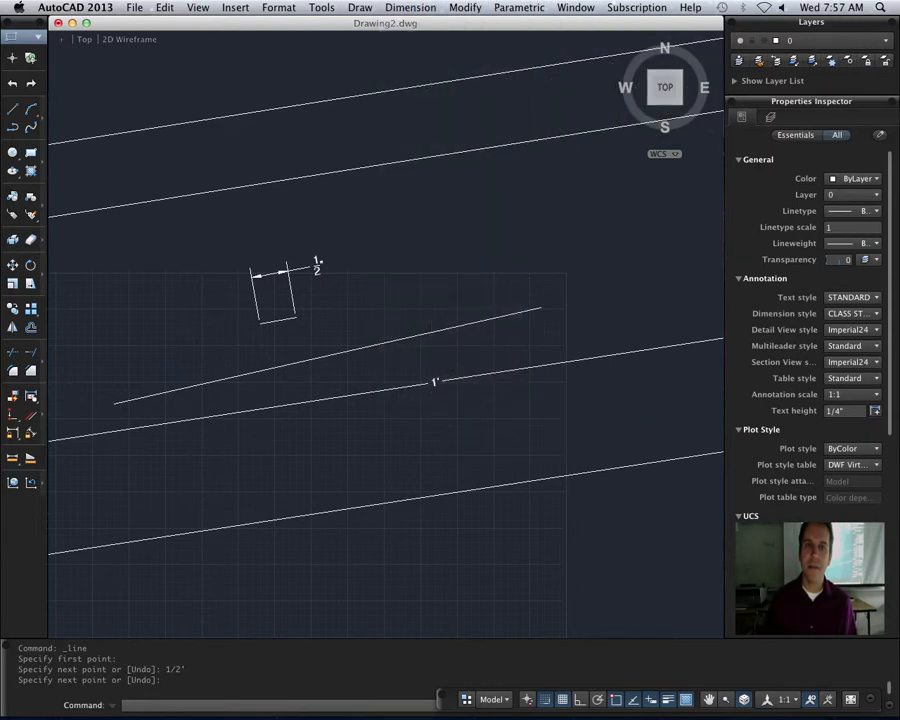
{"action": "left_click", "coordinate": [113, 404]}
{"action": "left_click", "coordinate": [540, 308]}
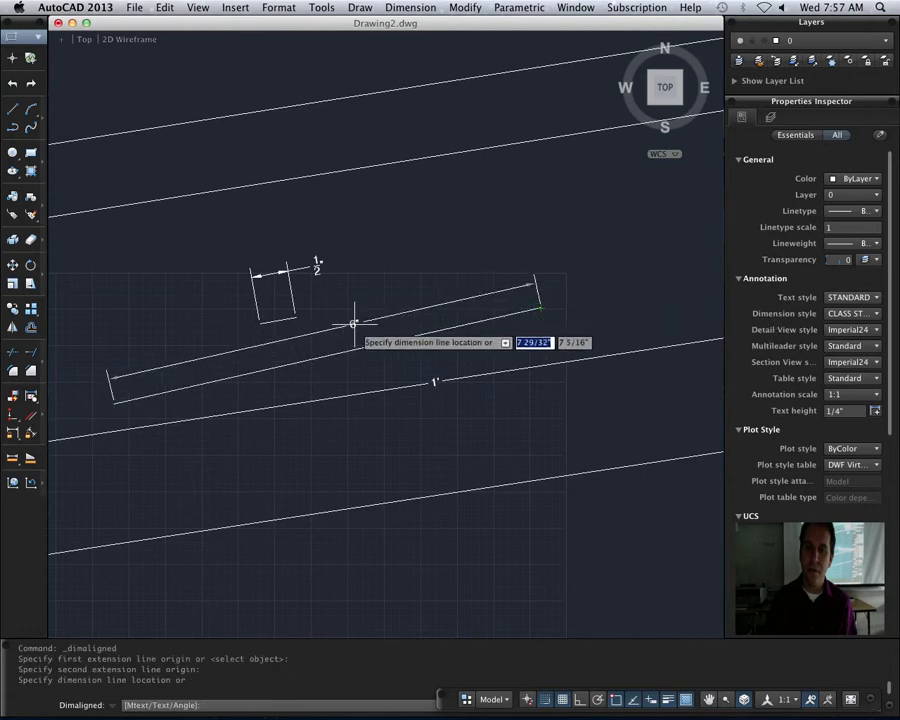
{"action": "left_click", "coordinate": [302, 338]}
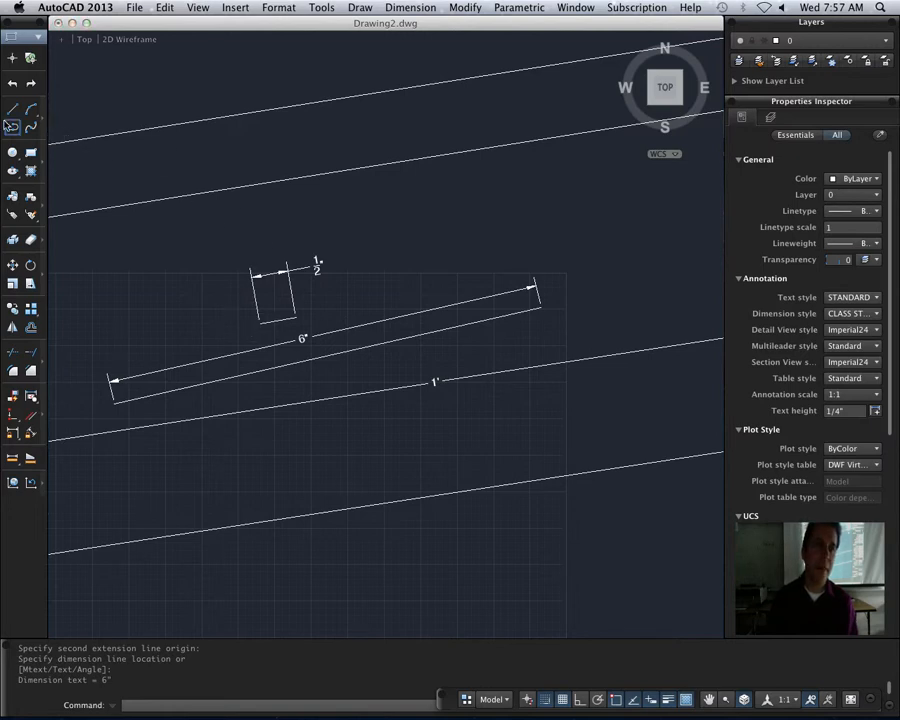
- Draw a single line 2-1/2" long at about 12°, starting to the upper left of the short 1/2" dimensioned line
{"action": "left_click", "coordinate": [12, 111]}
{"action": "left_click", "coordinate": [114, 271]}
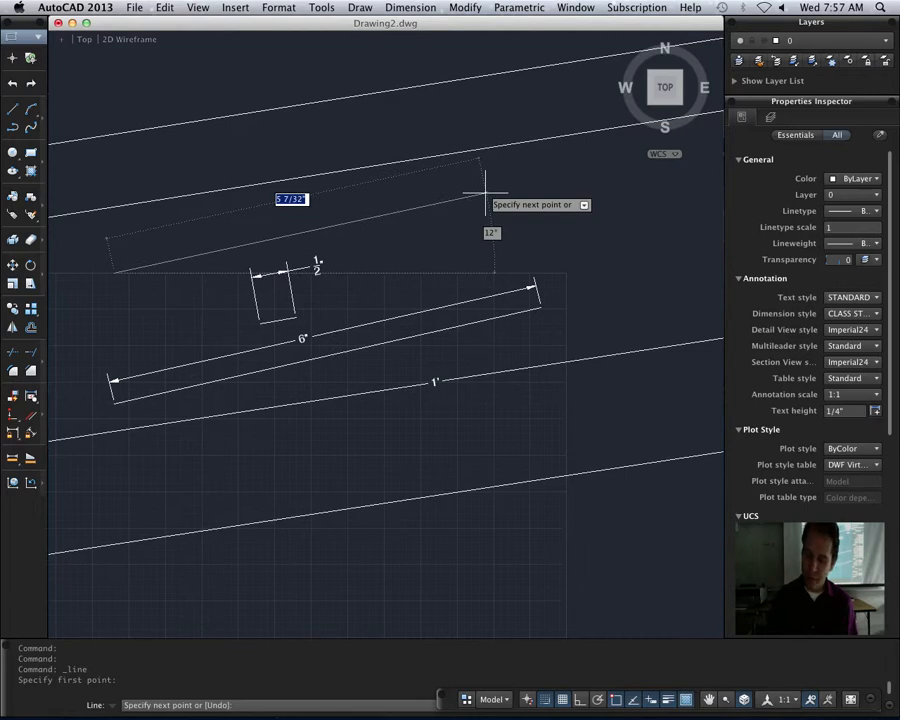
{"action": "type", "text": "2"}
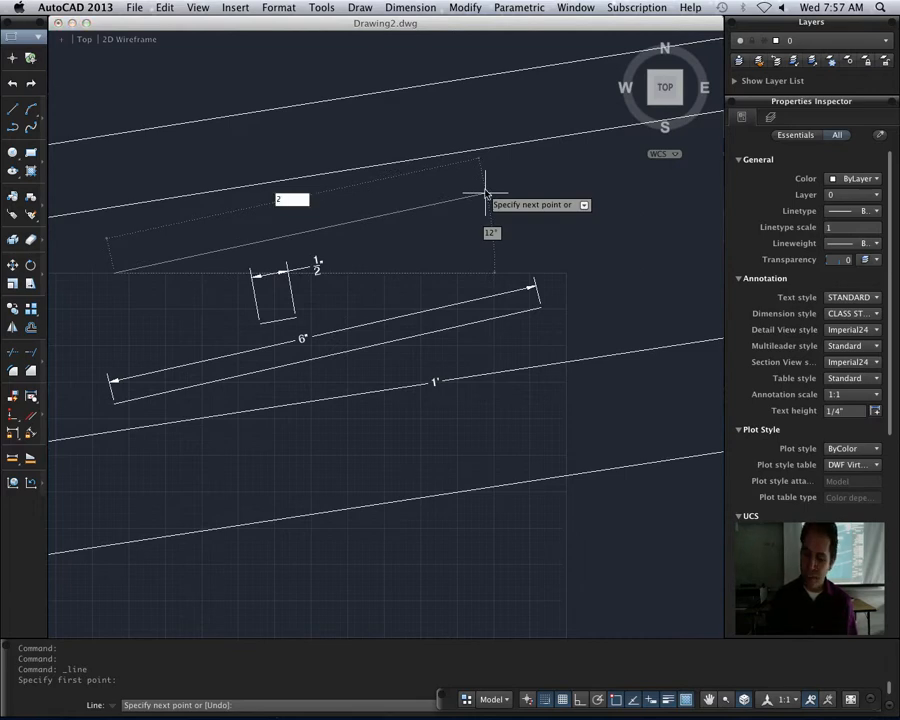
{"action": "type", "text": "-"}
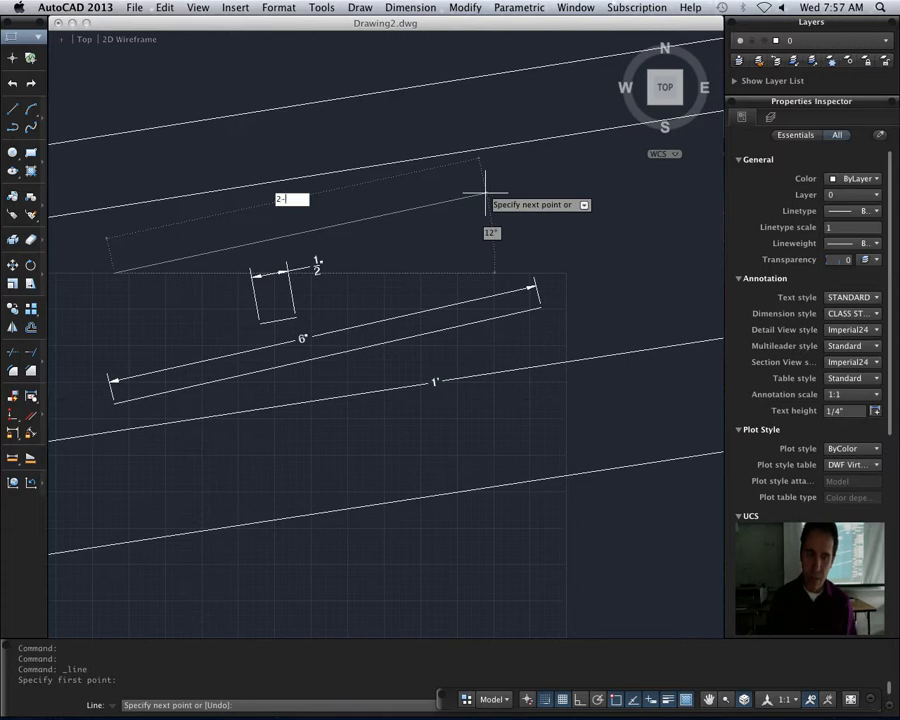
{"action": "type", "text": "1/2"}
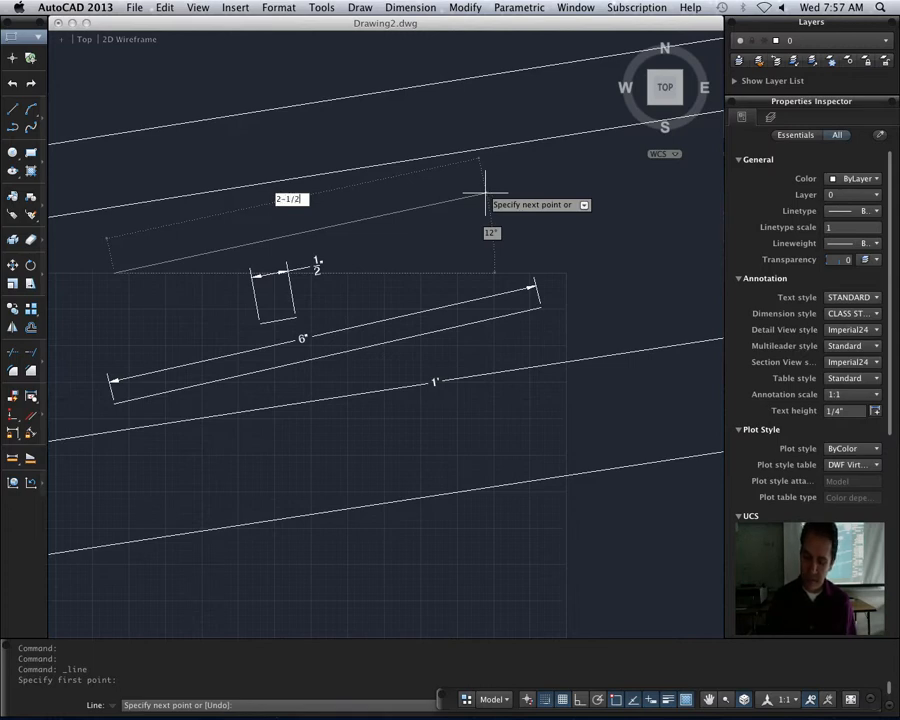
{"action": "key", "text": "Return"}
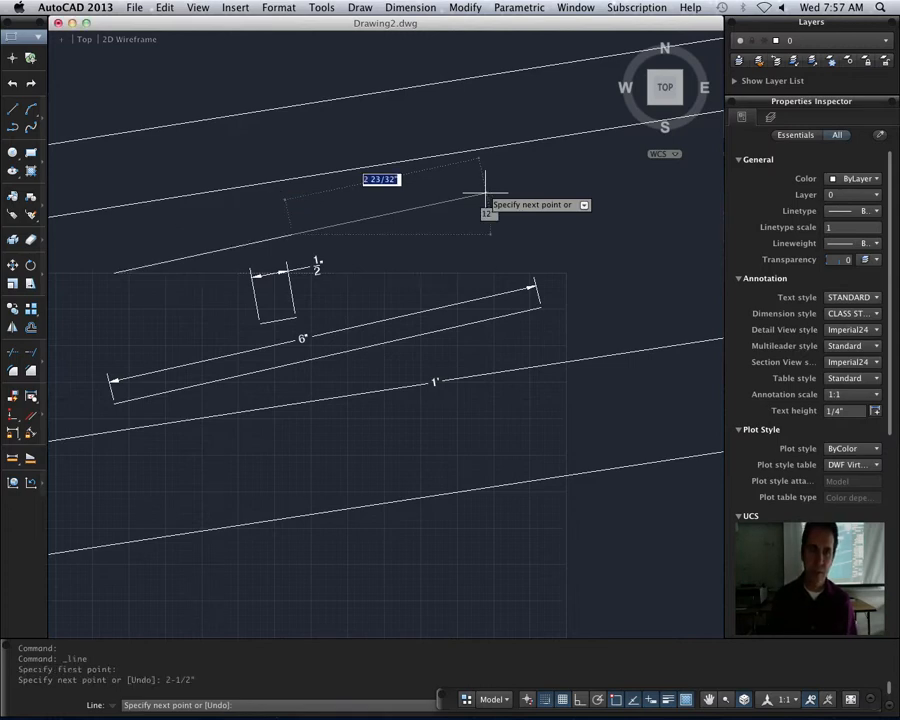
{"action": "key", "text": "Escape"}
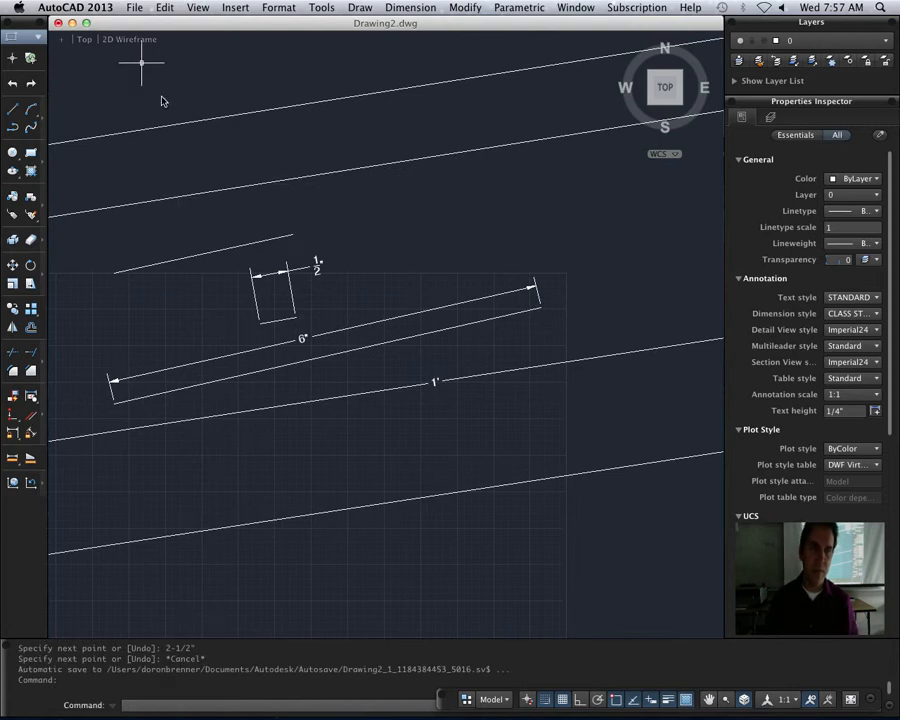
- Draw a single line 2-23/32" long at about 13°, starting just above the start of the 2-1/2" line
{"action": "left_click", "coordinate": [12, 109]}
{"action": "left_click", "coordinate": [112, 247]}
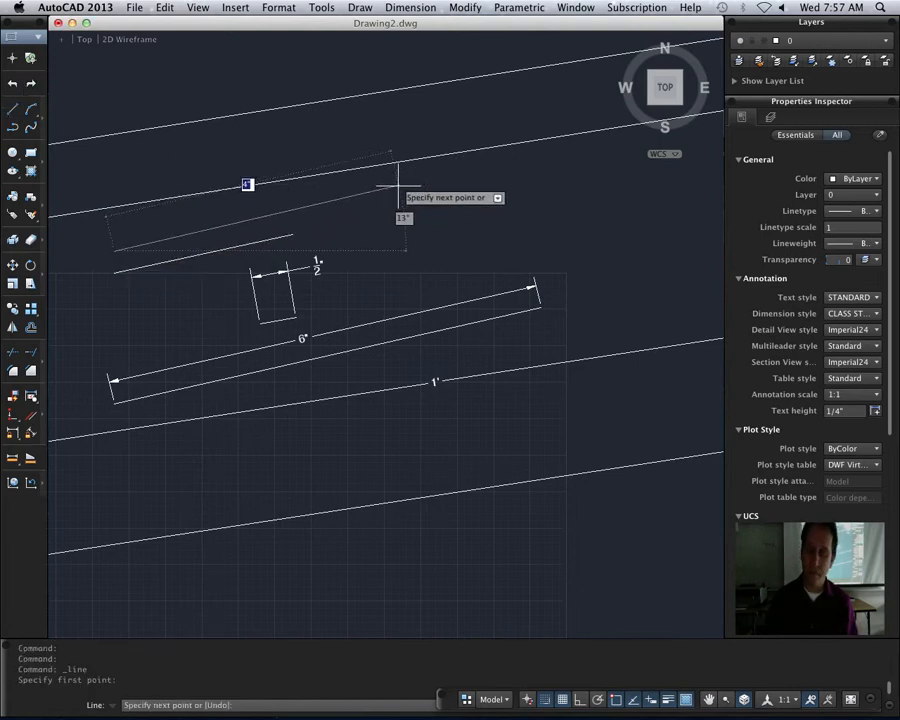
{"action": "type", "text": "2"}
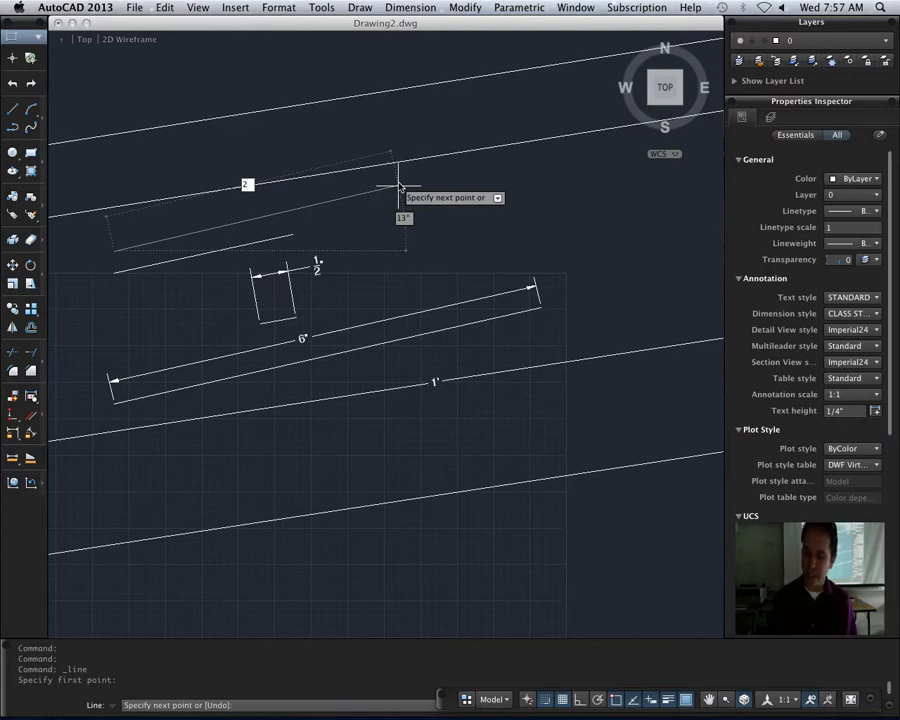
{"action": "type", "text": "-"}
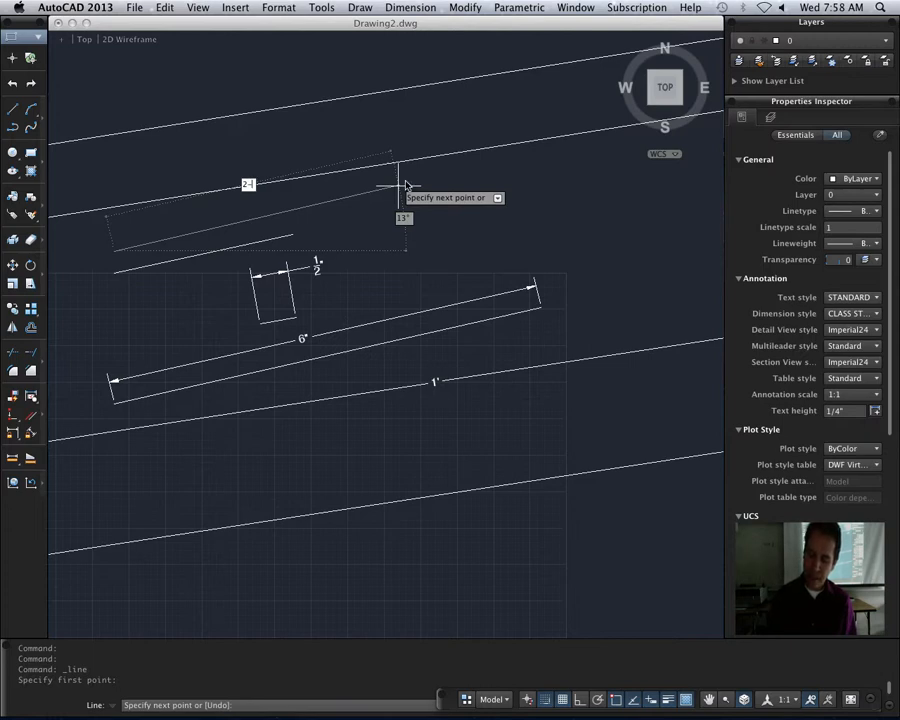
{"action": "type", "text": "23/32"}
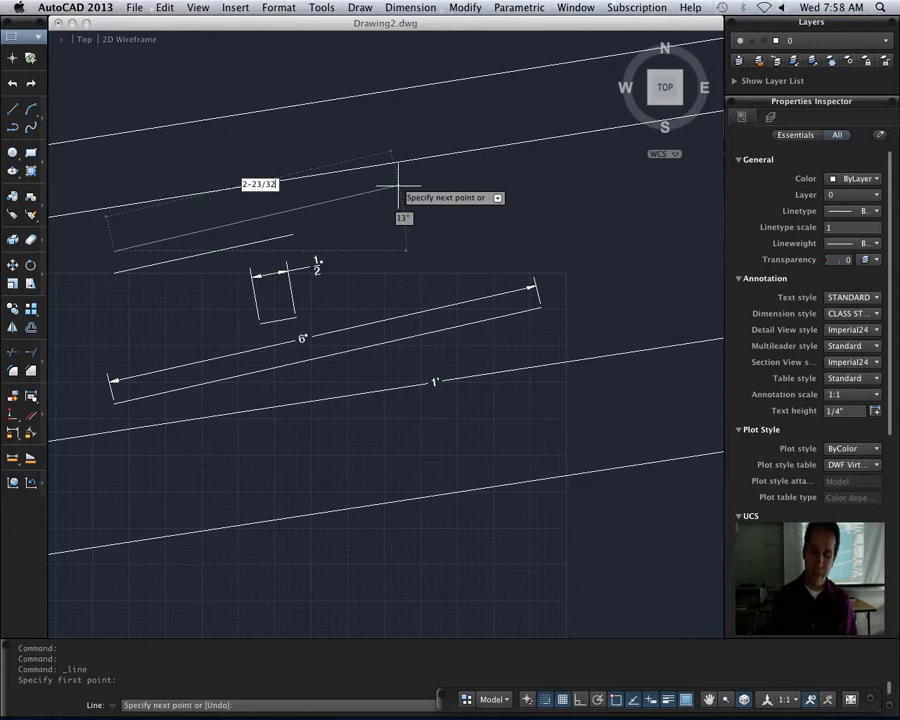
{"action": "type", "text": "\""}
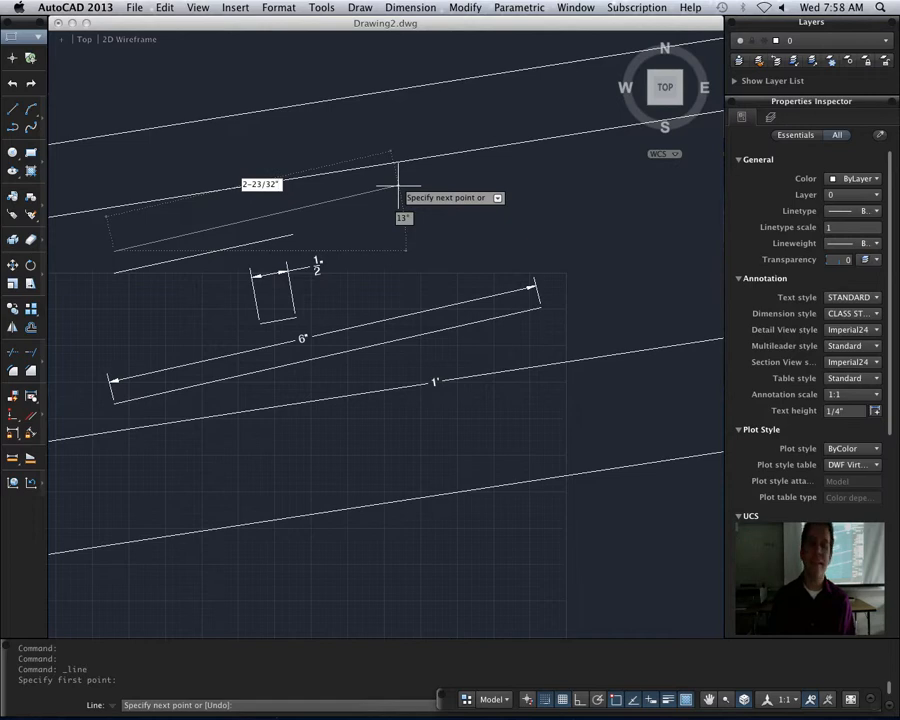
{"action": "key", "text": "Return"}
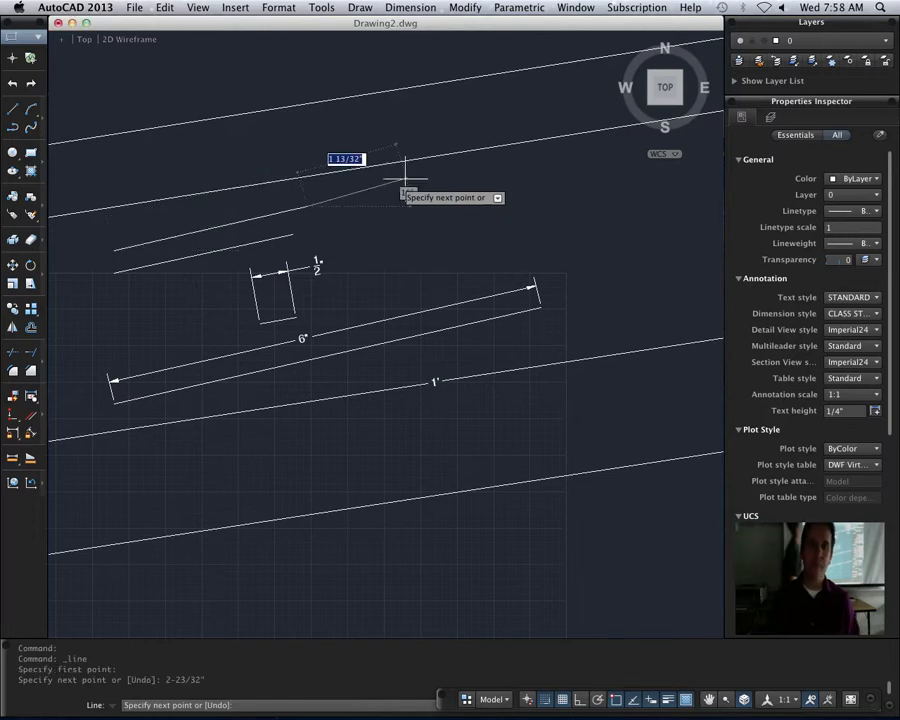
{"action": "key", "text": "Escape"}
- Add an aligned dimension between the endpoints of the 2-23/32" line, with the dimension line placed just above it
{"action": "left_click", "coordinate": [410, 7]}
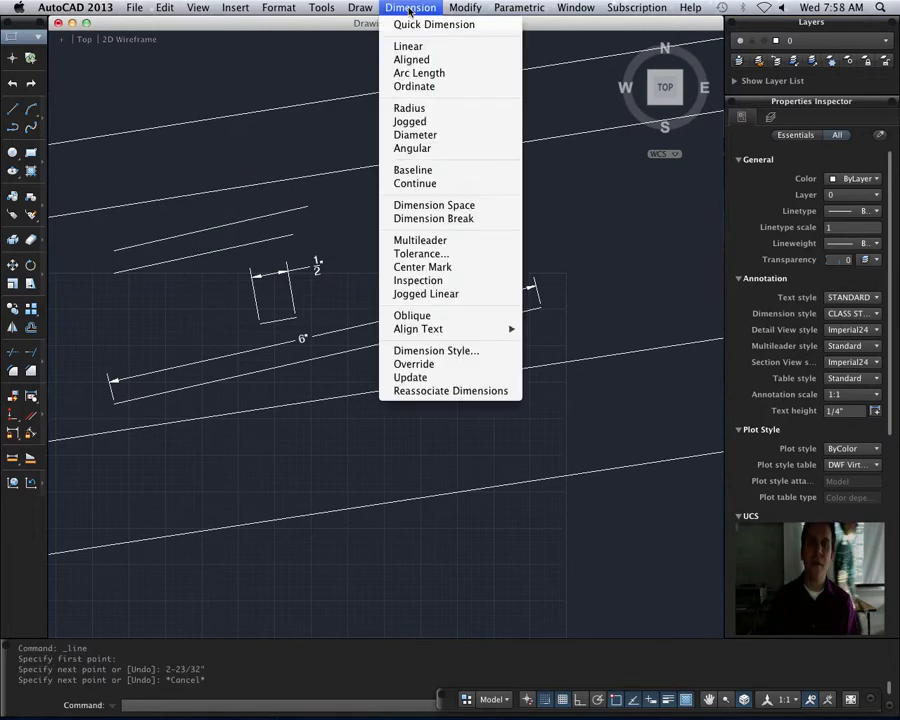
{"action": "left_click", "coordinate": [443, 61]}
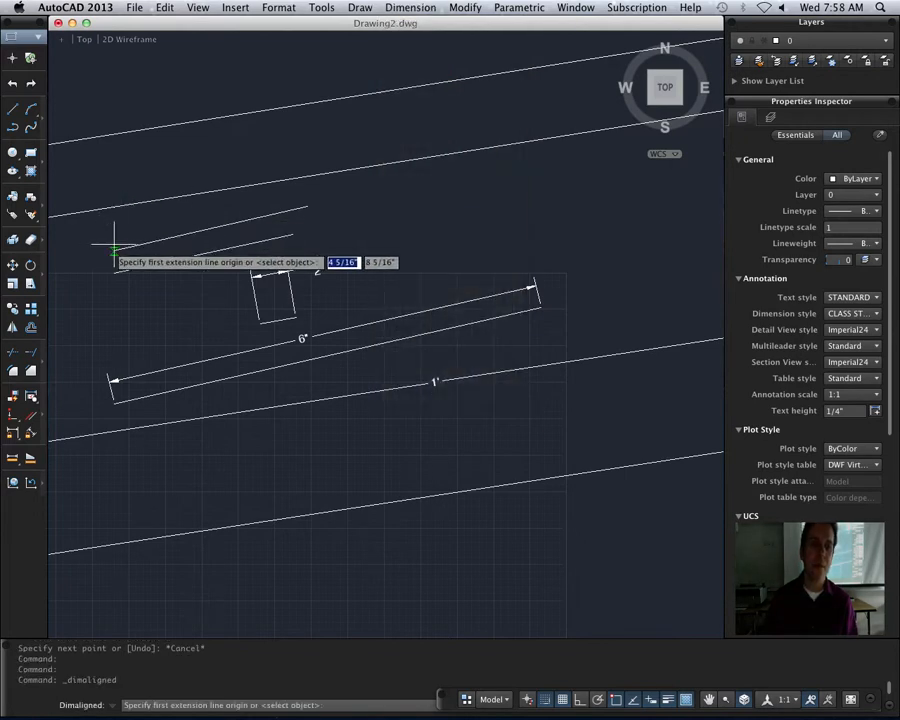
{"action": "left_click", "coordinate": [113, 250]}
{"action": "left_click", "coordinate": [297, 207]}
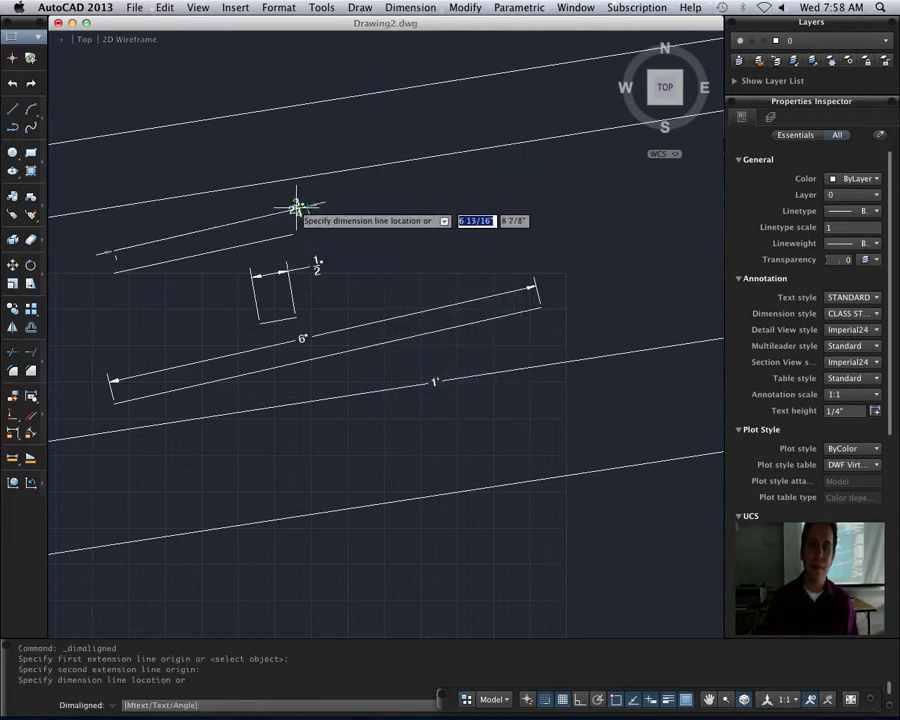
{"action": "left_click", "coordinate": [207, 210]}
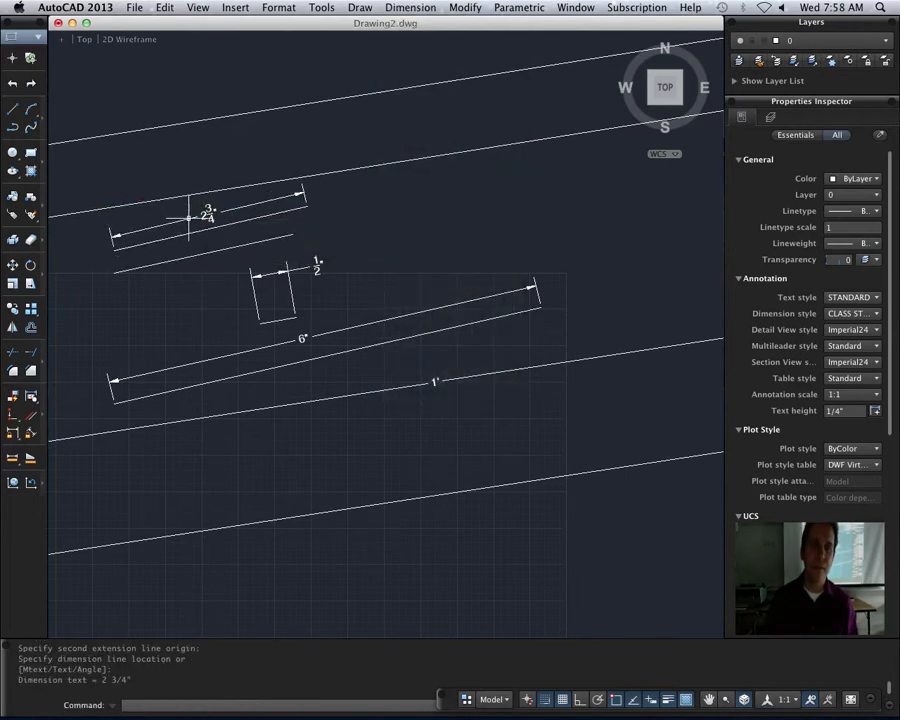
- Modify the CLASS STYLE dimension style so its linear primary units use a precision of 0'-0 1/32"
{"action": "scroll", "coordinate": [188, 217], "scroll_direction": "up", "scroll_amount": 3}
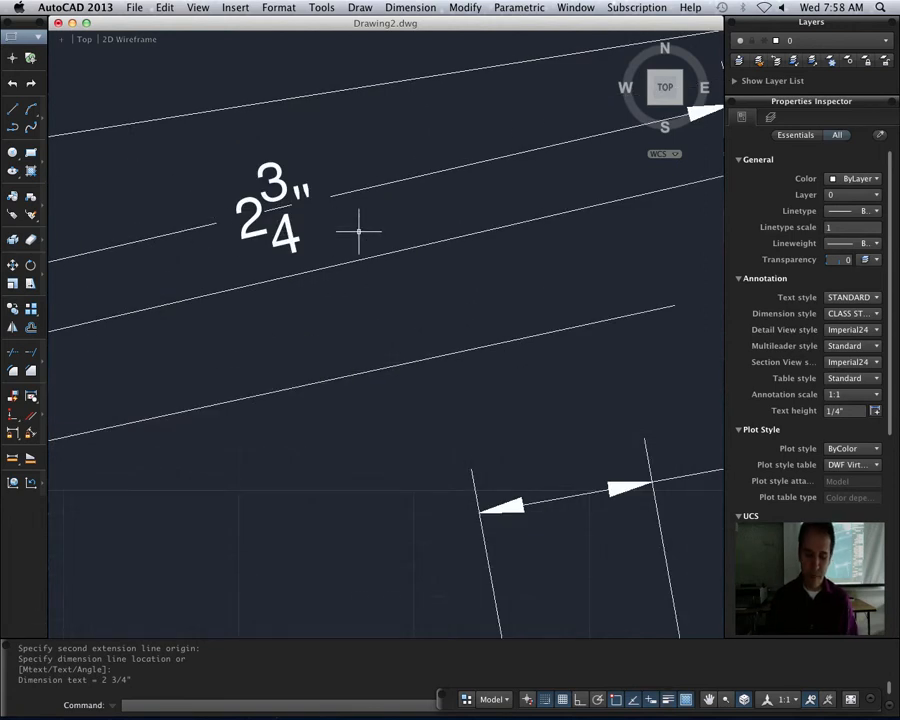
{"action": "type", "text": "d"}
{"action": "key", "text": "Return"}
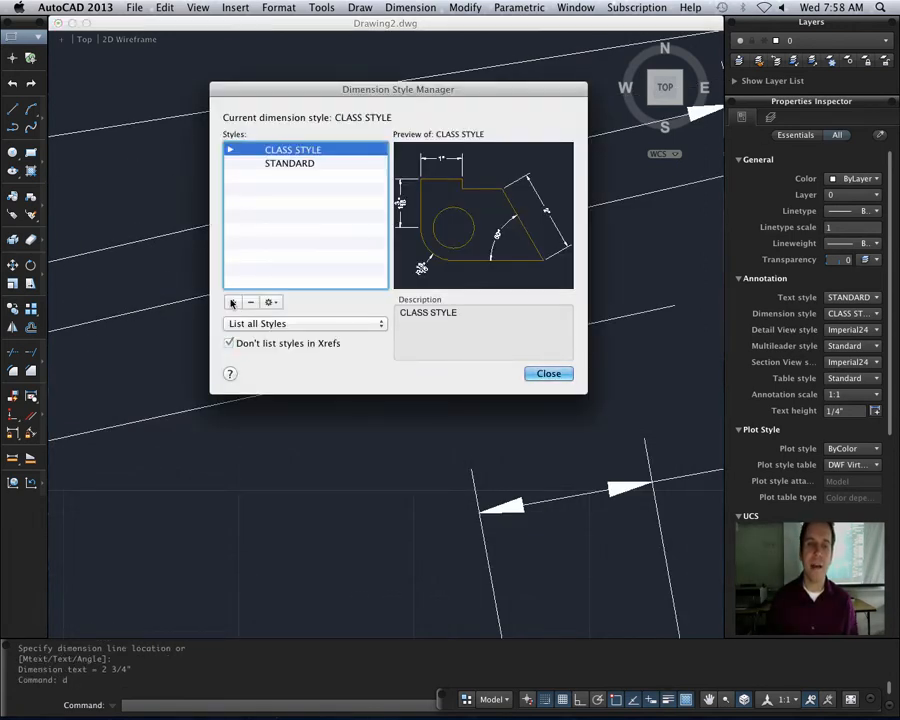
{"action": "left_click", "coordinate": [268, 302]}
{"action": "left_click", "coordinate": [270, 323]}
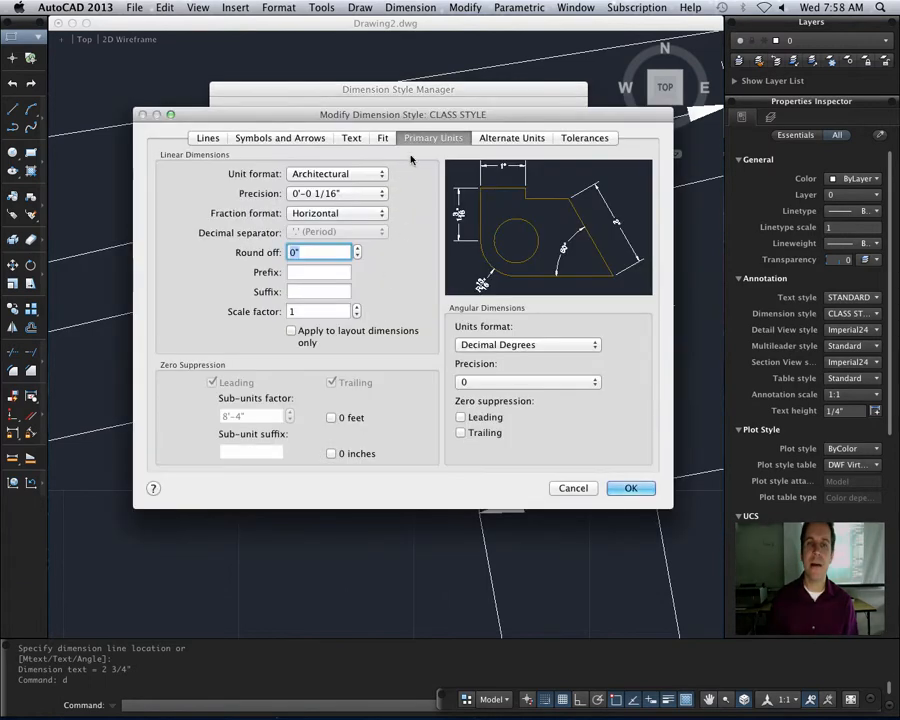
{"action": "left_click", "coordinate": [348, 194]}
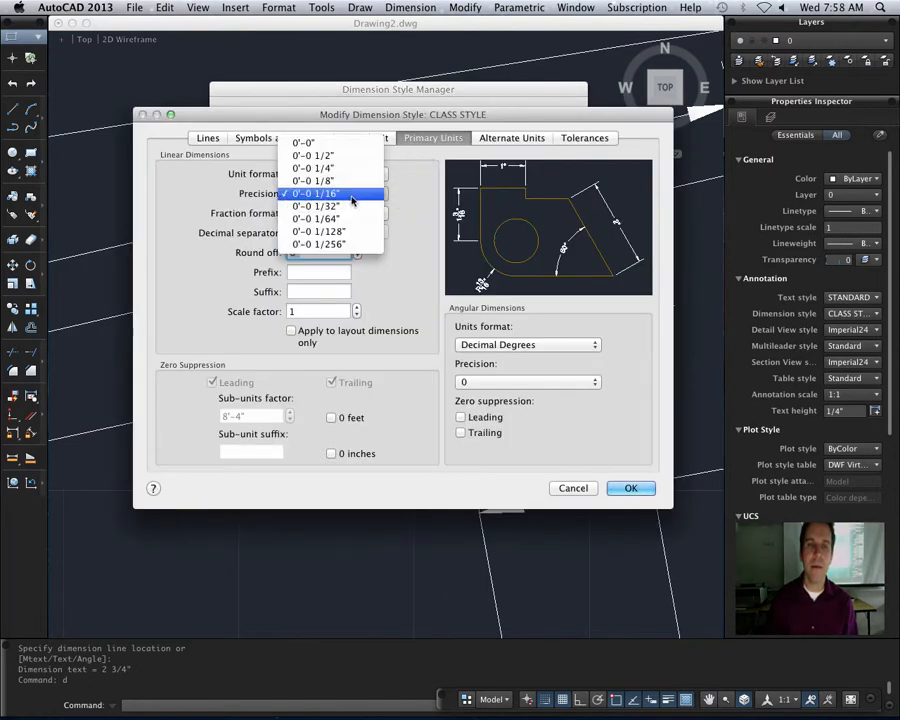
{"action": "left_click", "coordinate": [350, 206]}
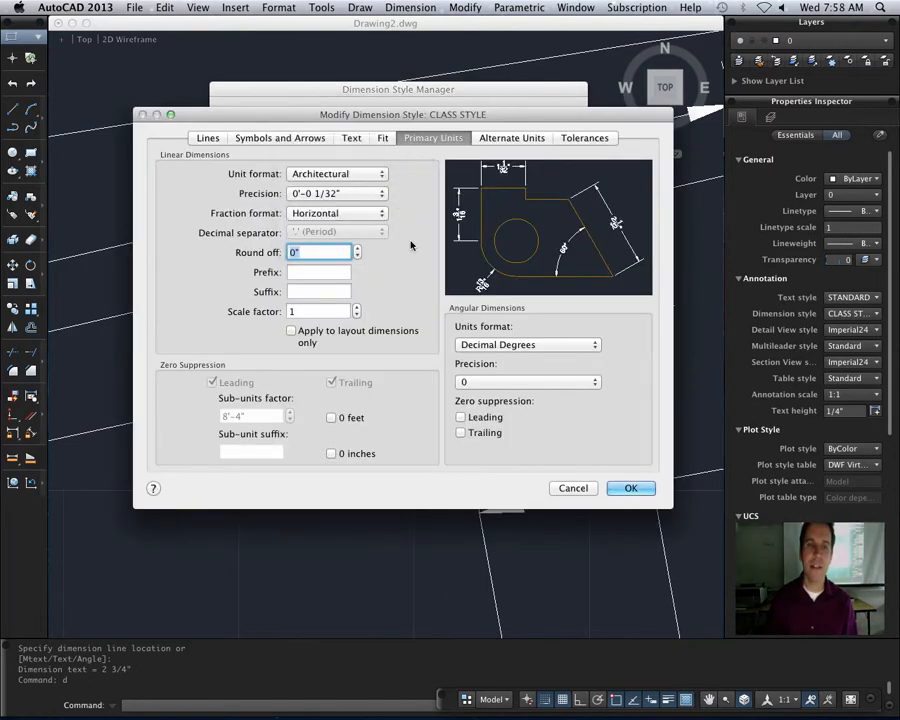
{"action": "left_click", "coordinate": [639, 490]}
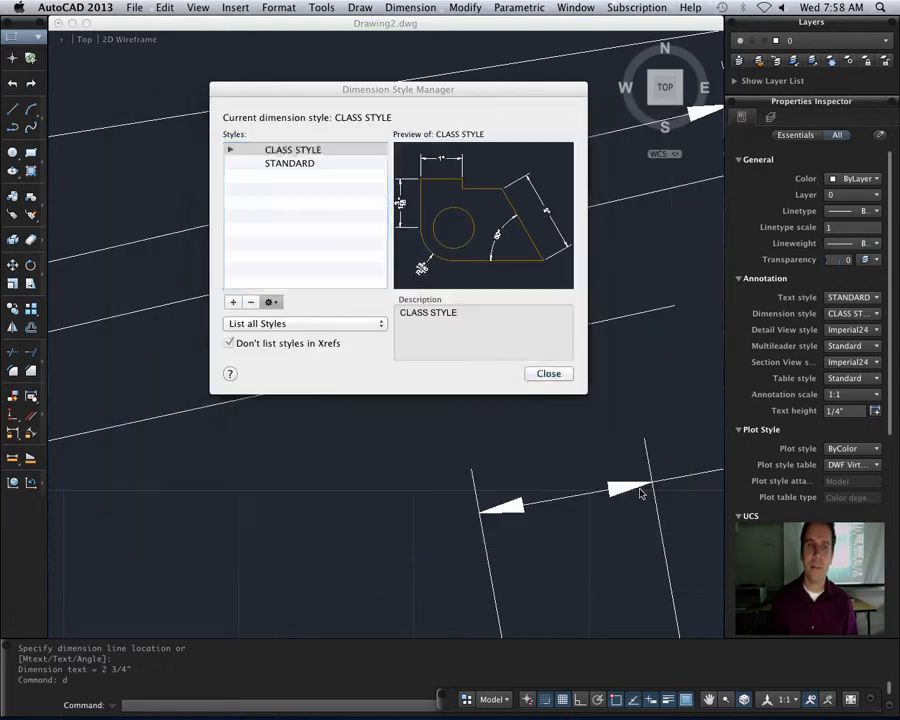
{"action": "left_click", "coordinate": [549, 374]}
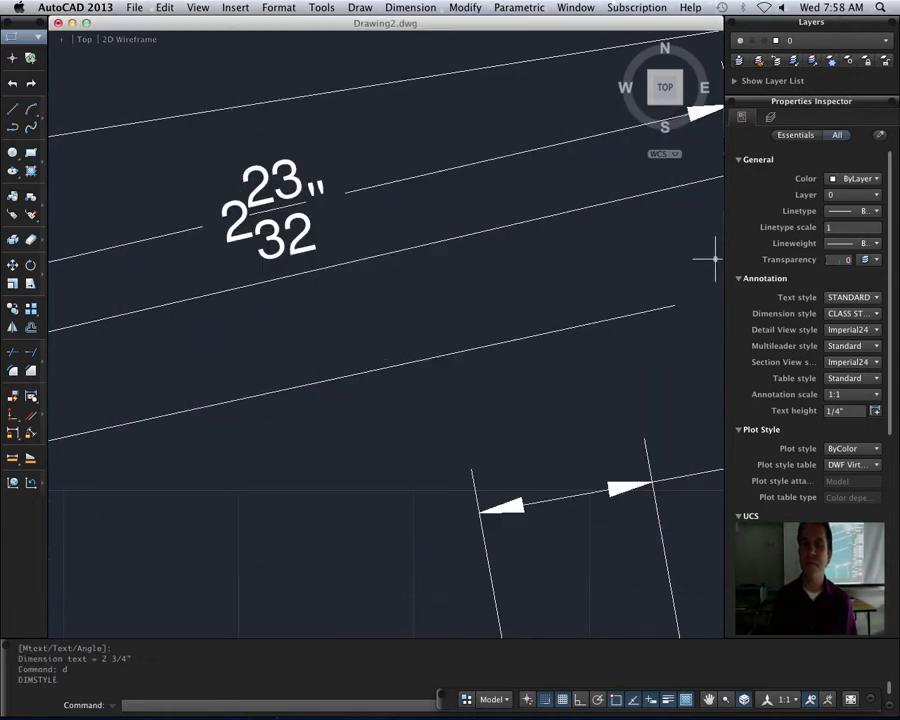
{"action": "scroll", "coordinate": [384, 398], "scroll_direction": "down", "scroll_amount": 3}
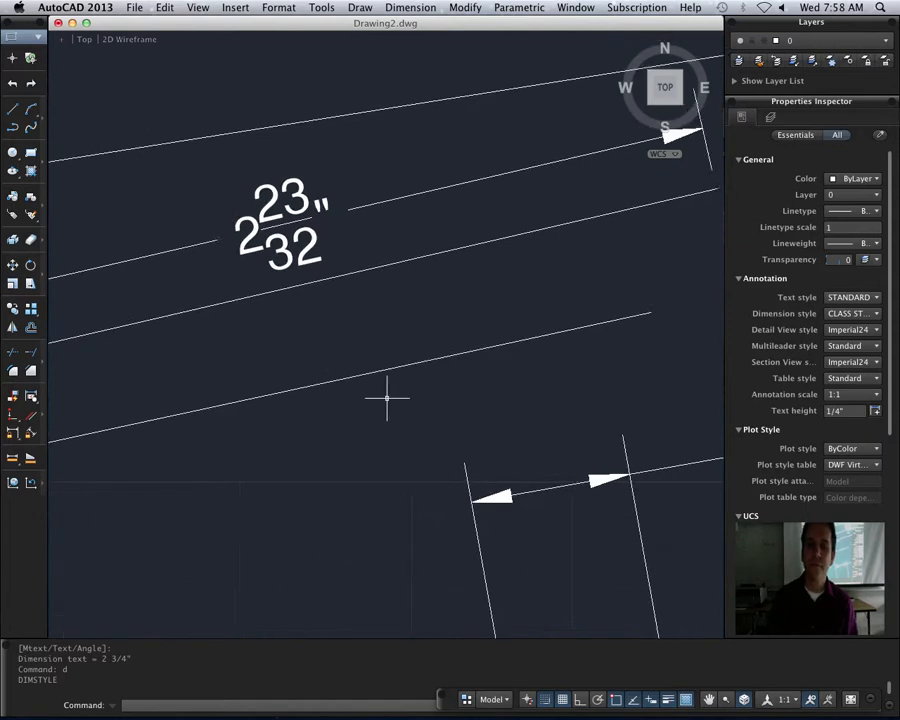
{"action": "scroll", "coordinate": [386, 398], "scroll_direction": "down", "scroll_amount": 6}
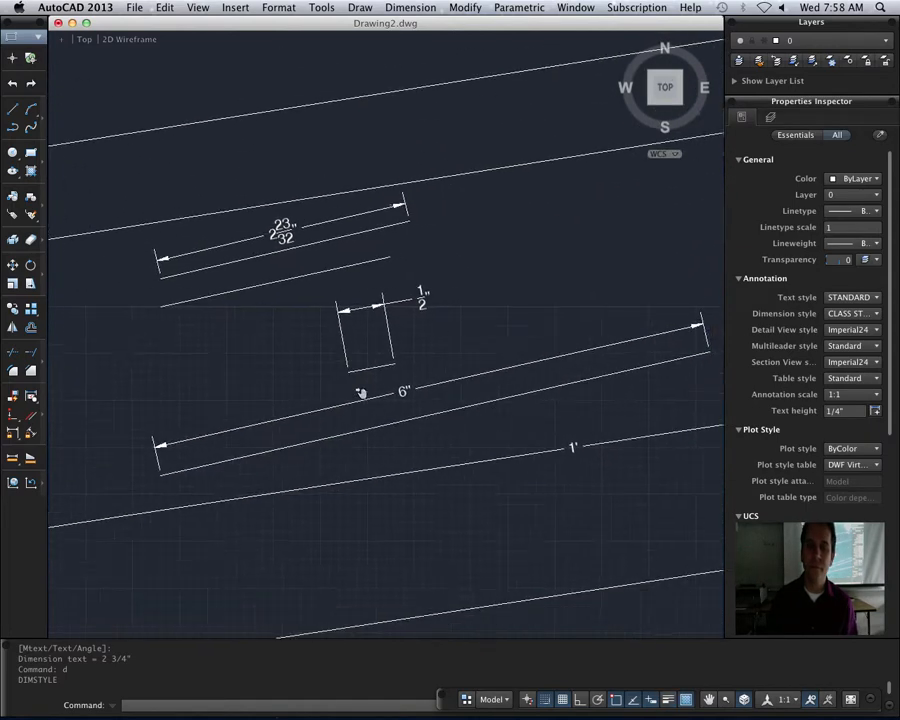
{"action": "middle_click_drag", "start_coordinate": [414, 438], "coordinate": [347, 394]}
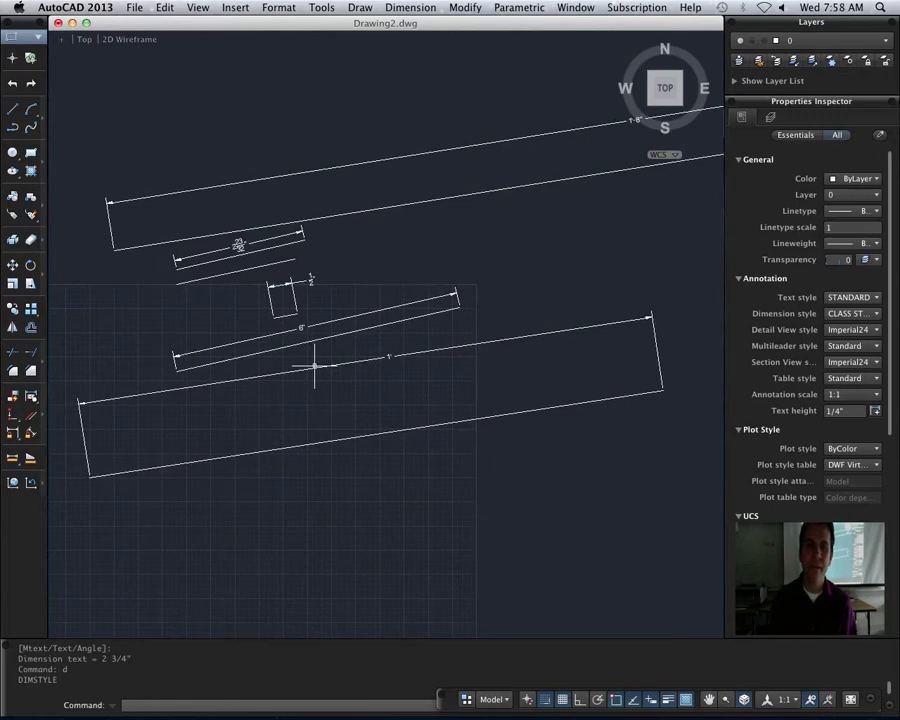